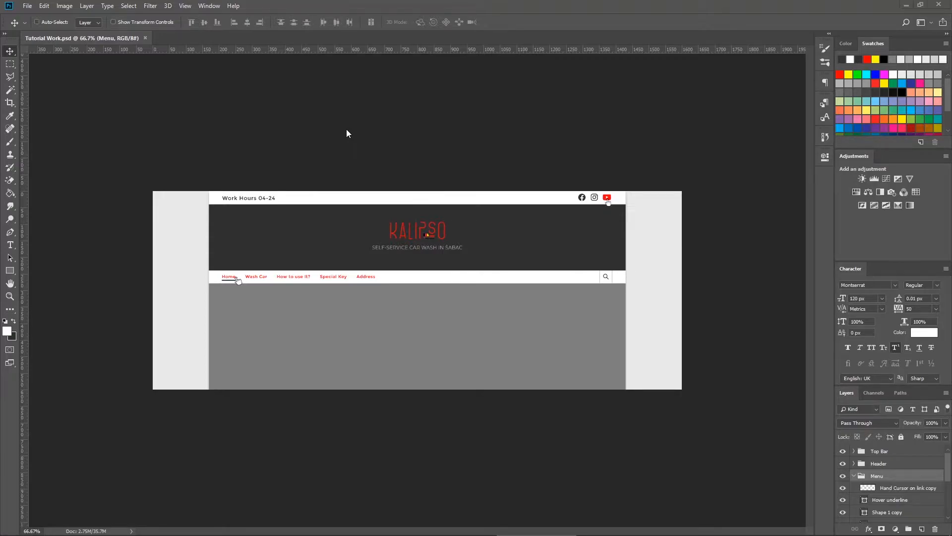
- Switch from the Photoshop design to the WordPress dashboard and start a new page titled "Home"
click(907, 5)
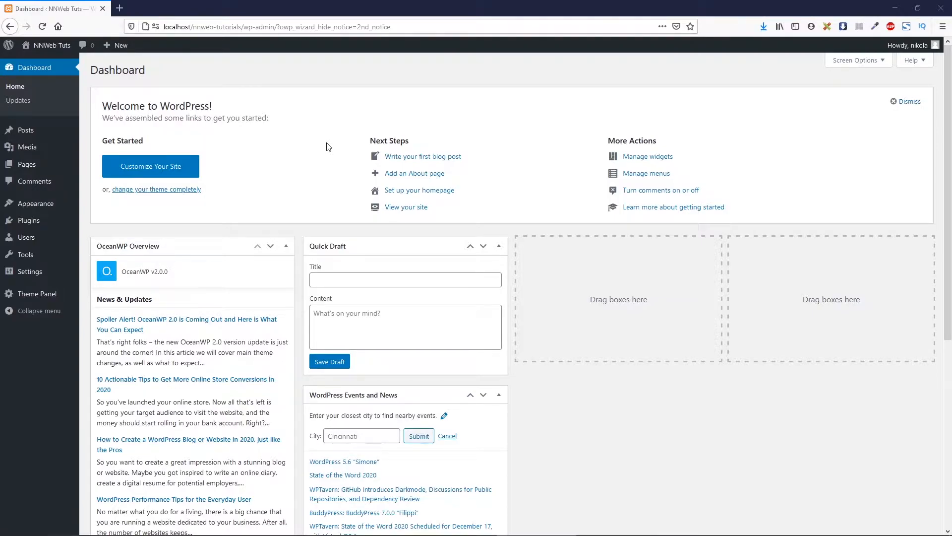
click(26, 165)
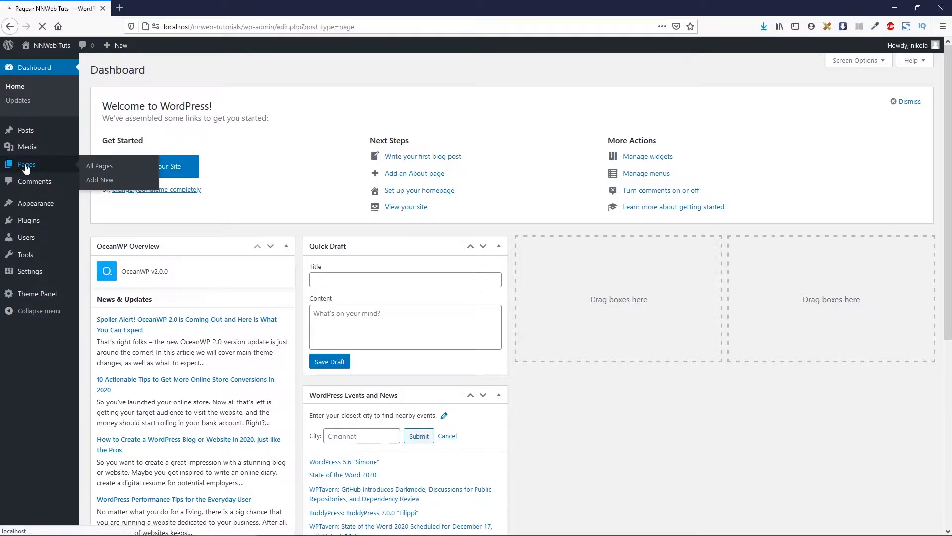
click(155, 71)
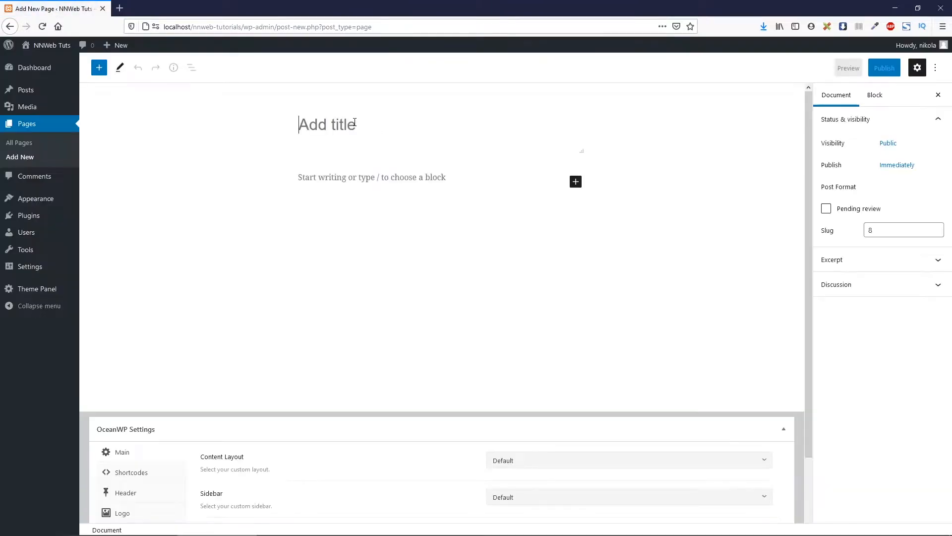
text(Home)
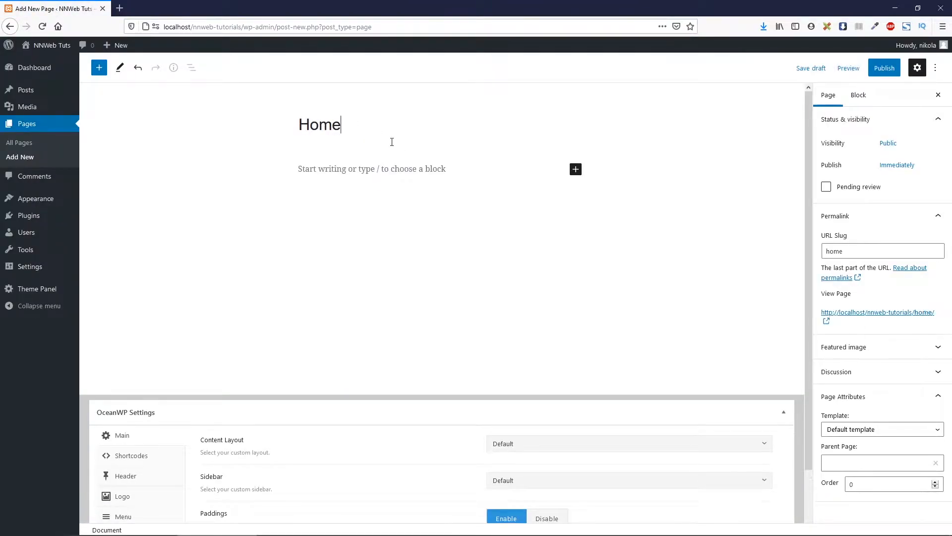
- Set the Home page's OceanWP content layout to Full Width and disable its paddings
scroll(538, 382, down, 2)
click(533, 380)
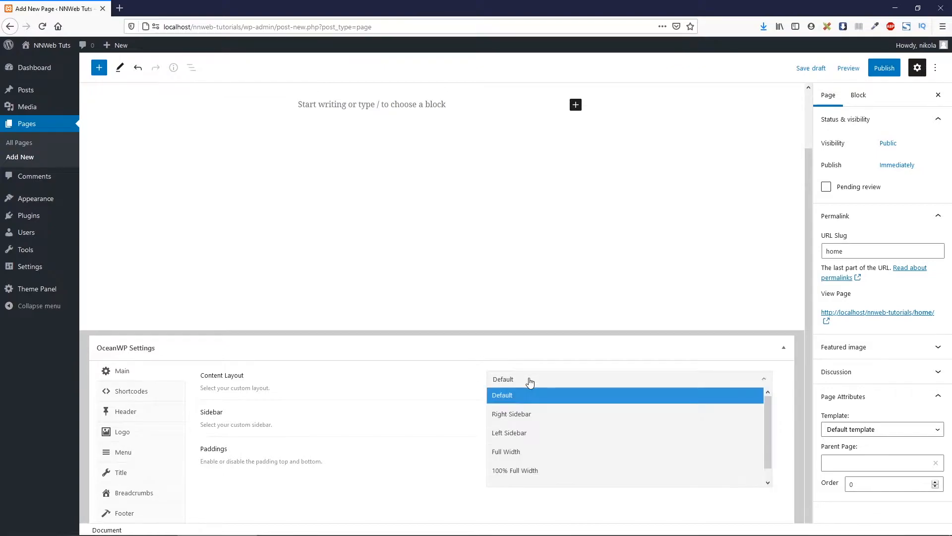
click(531, 451)
click(544, 454)
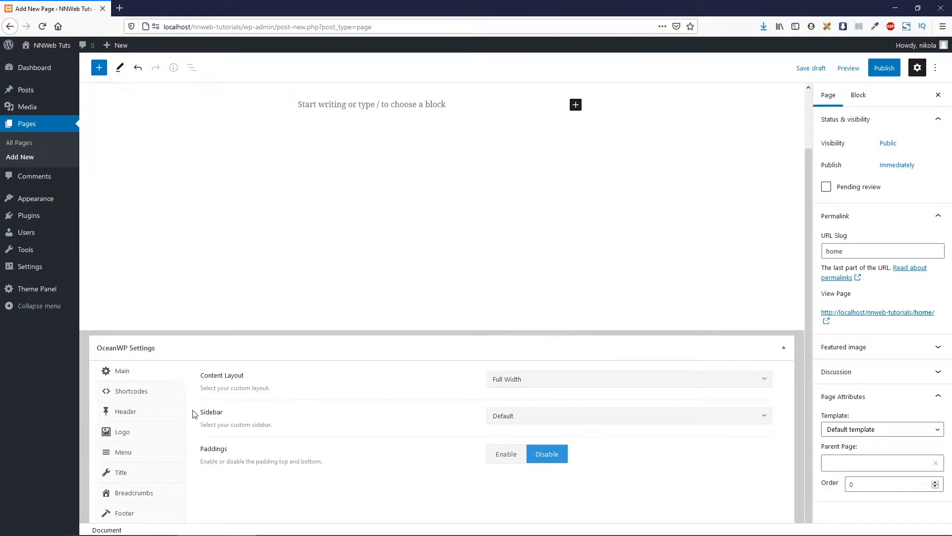
- Disable the page title display in the Home page's OceanWP settings
click(149, 393)
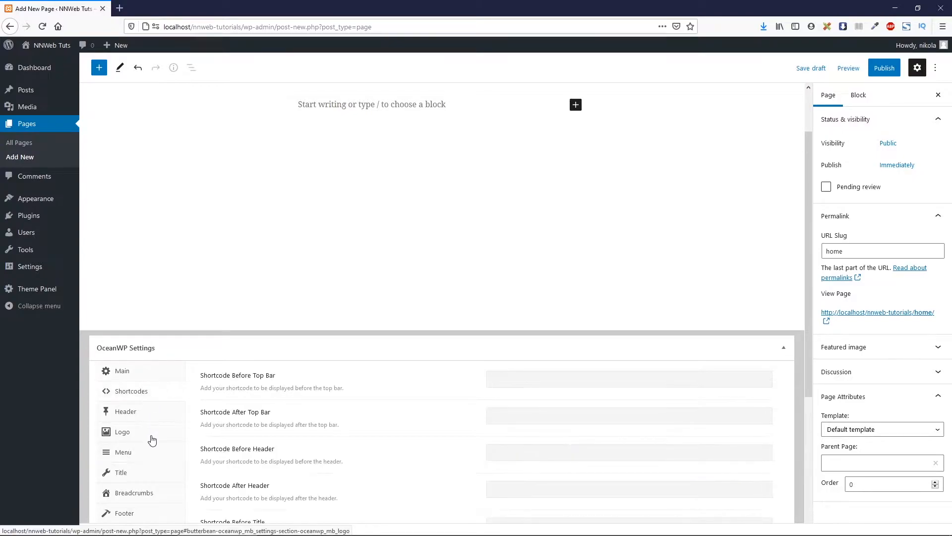
click(153, 414)
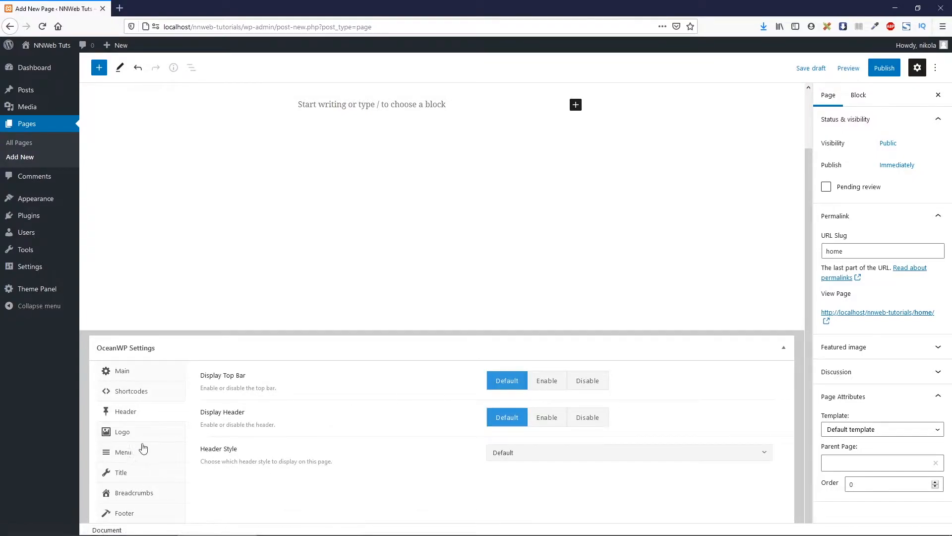
click(149, 473)
click(597, 382)
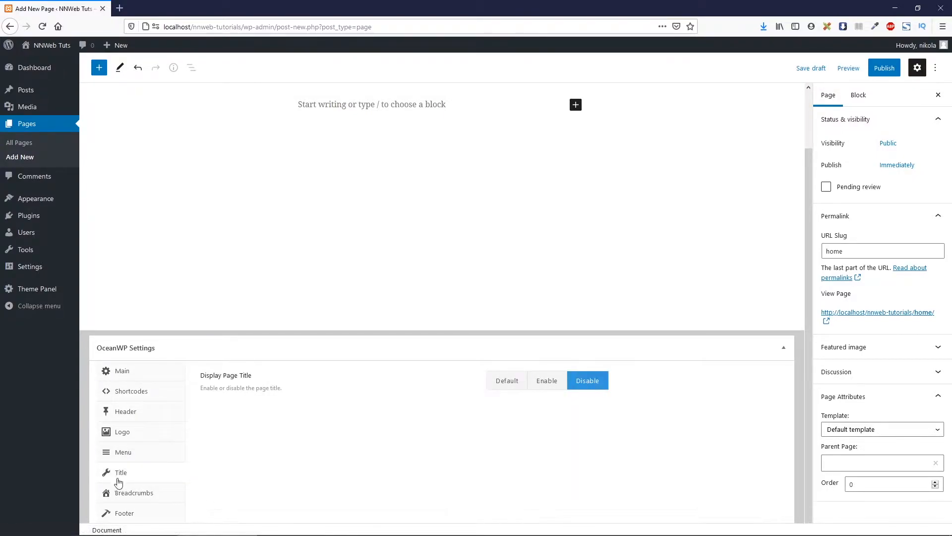
- Disable the footer widgets area for the Home page and publish the page
click(144, 512)
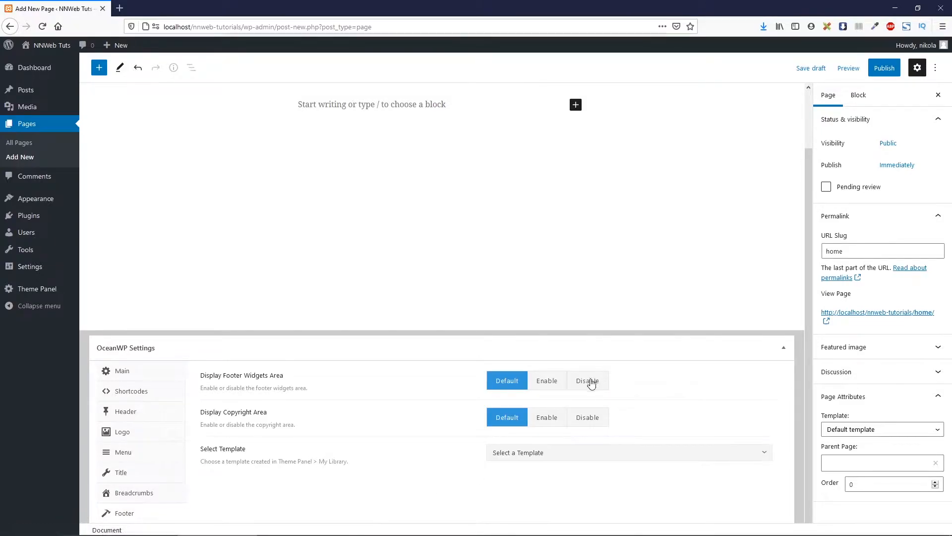
click(590, 381)
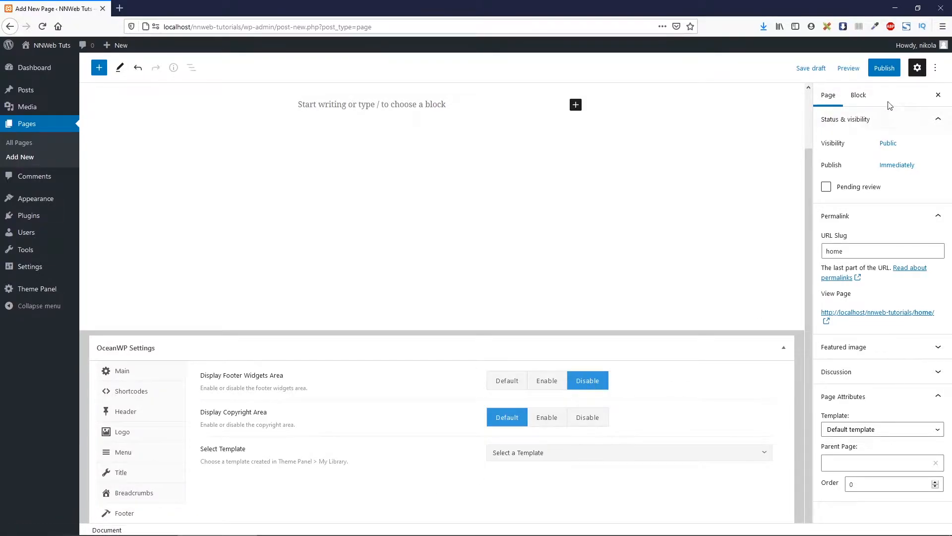
click(879, 73)
click(875, 74)
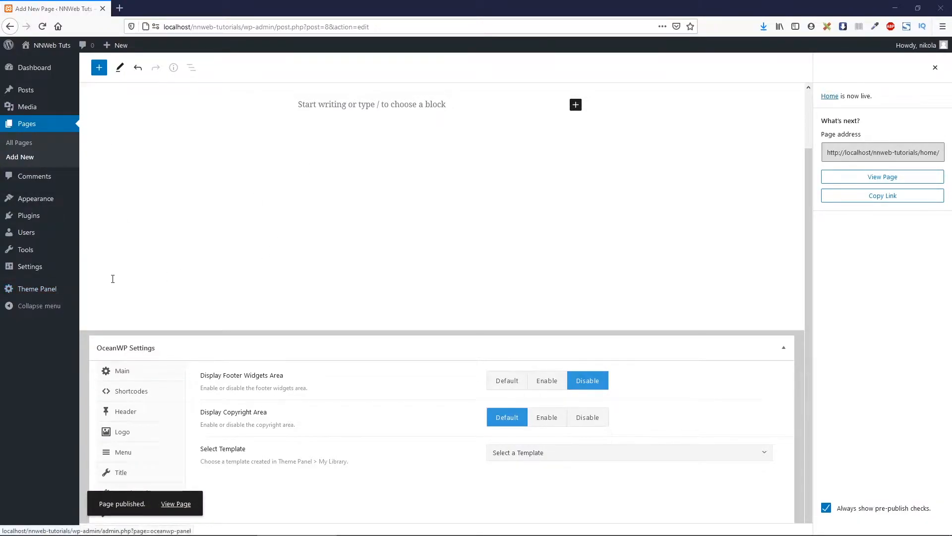
- Set the site's homepage to display the static page "Home" in the reading settings and save the changes
click(29, 270)
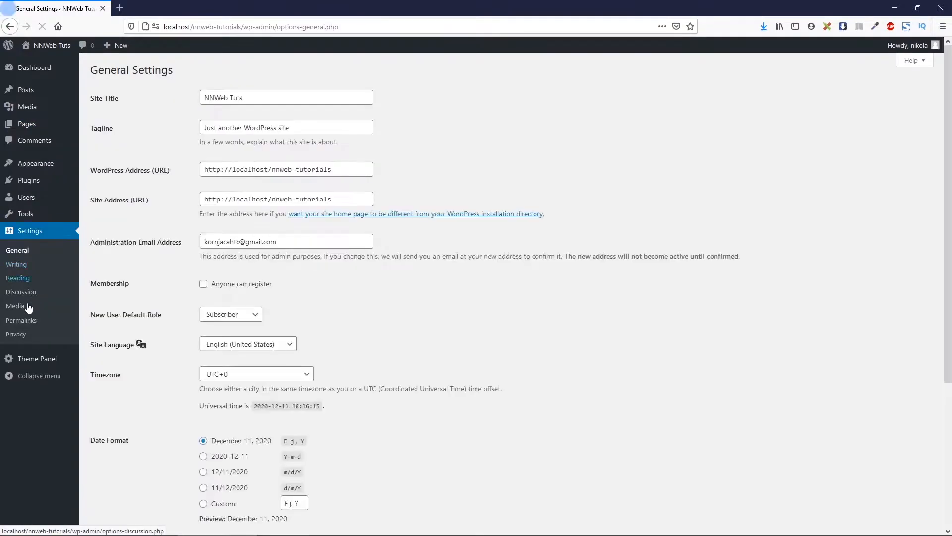
click(21, 269)
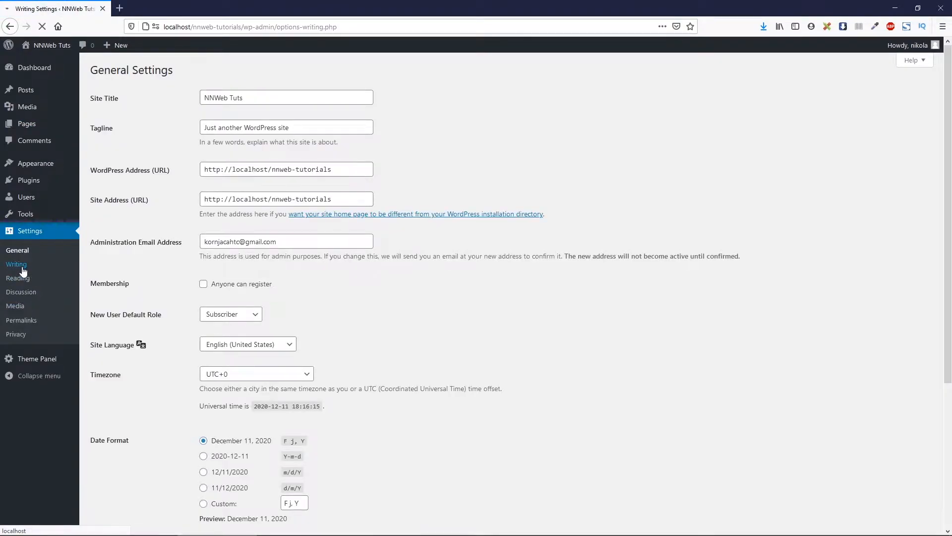
click(56, 270)
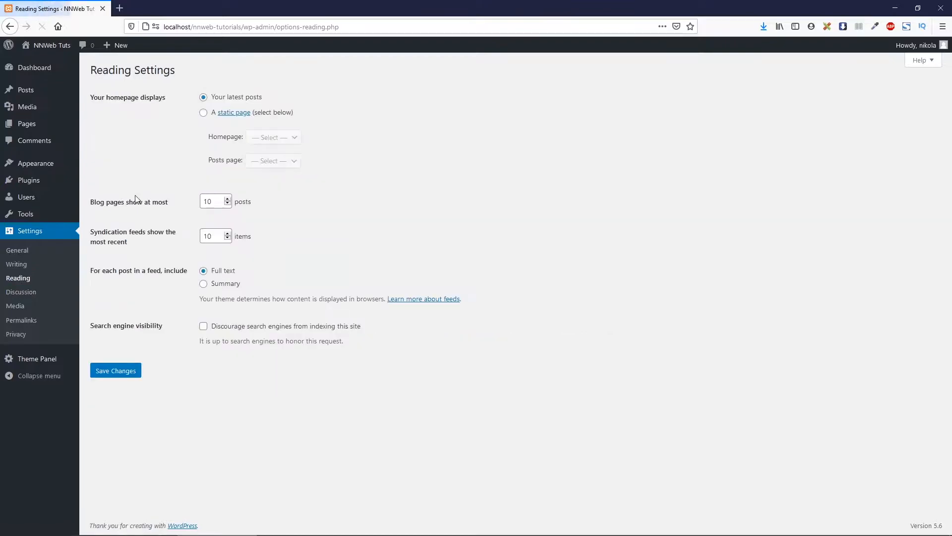
click(217, 113)
click(268, 137)
click(266, 167)
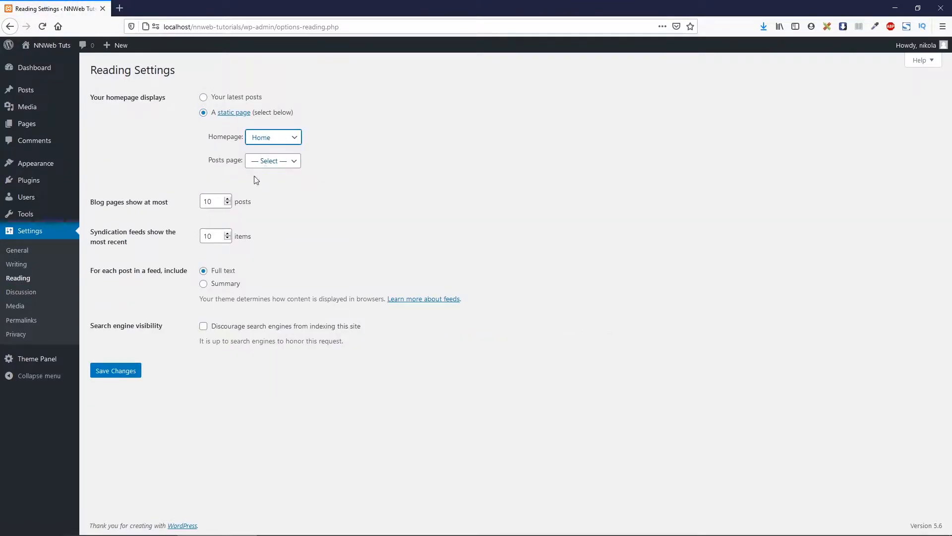
click(133, 373)
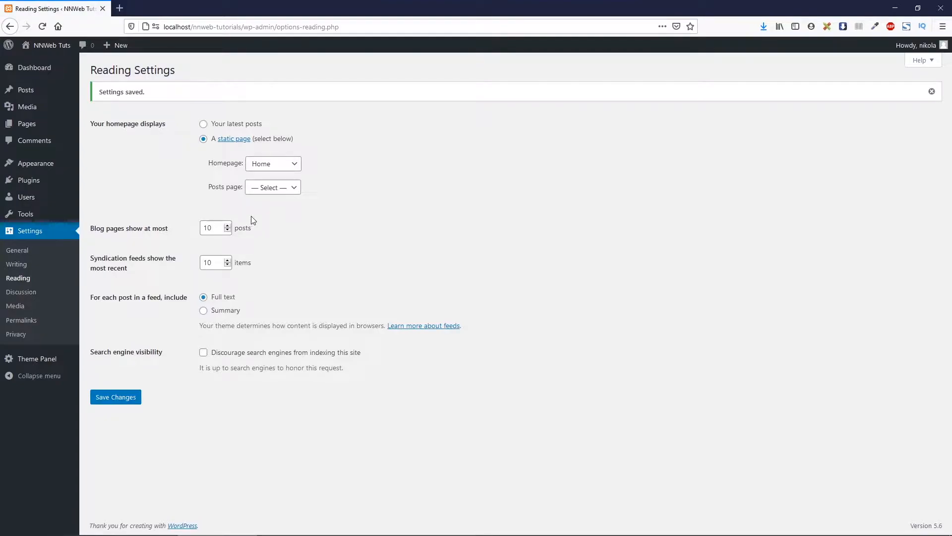
- Create a navigation menu named "Main Menu" assigned to the Main display location
mouse_move(49, 165)
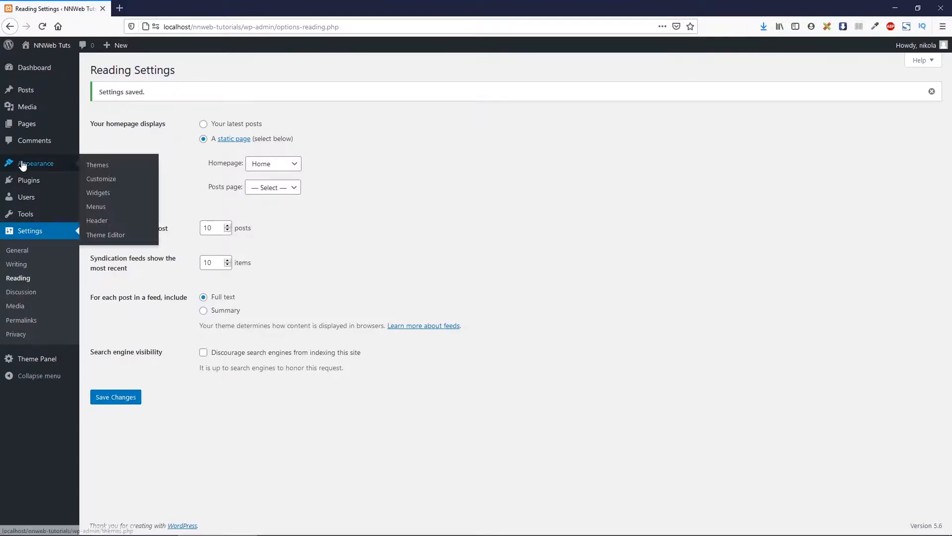
click(93, 208)
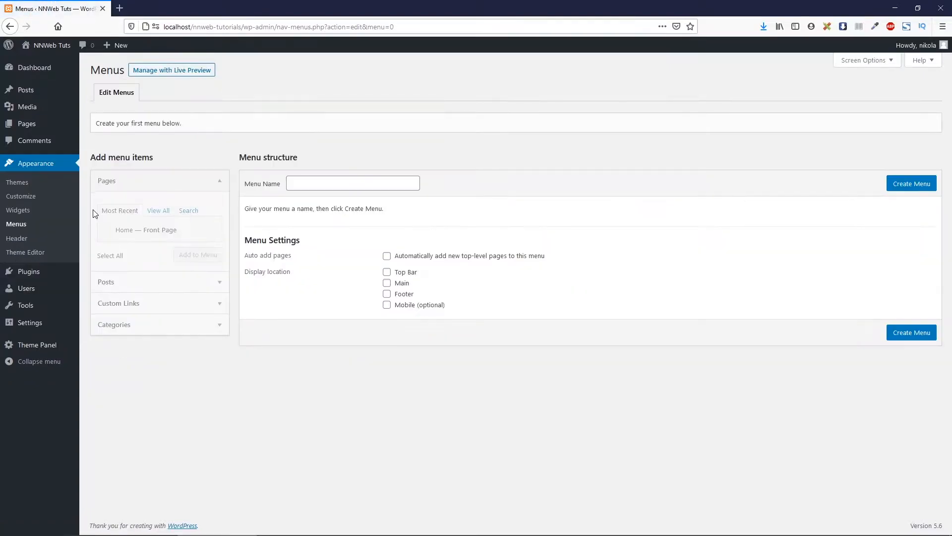
click(296, 184)
text(Mai)
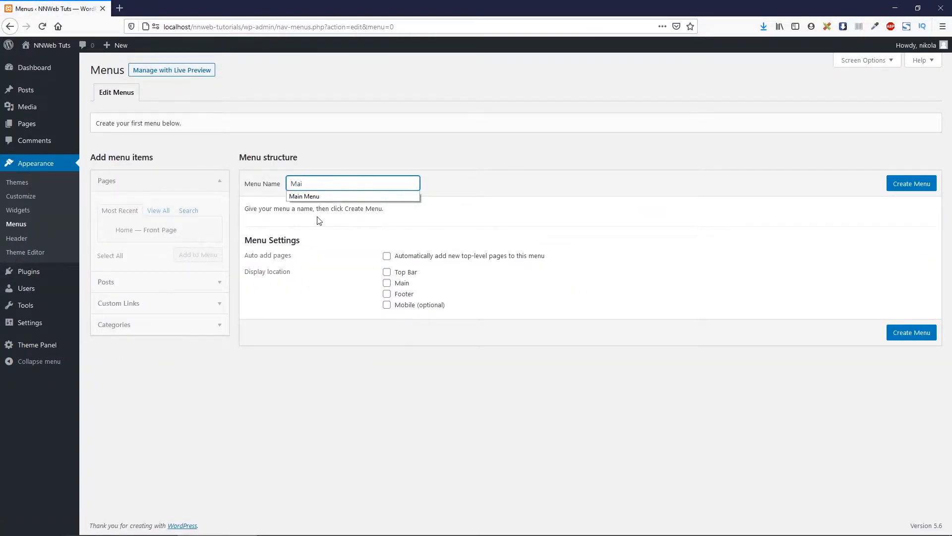
click(328, 197)
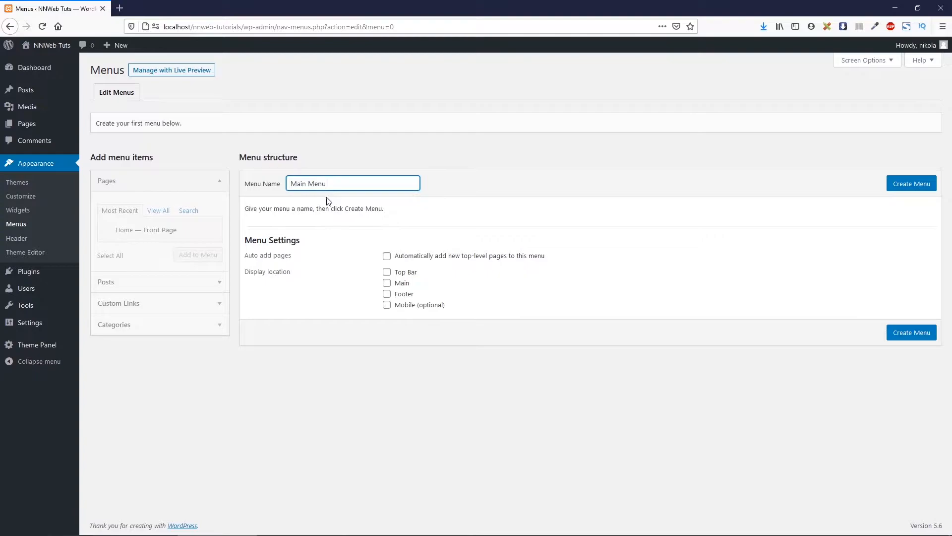
click(401, 283)
click(910, 184)
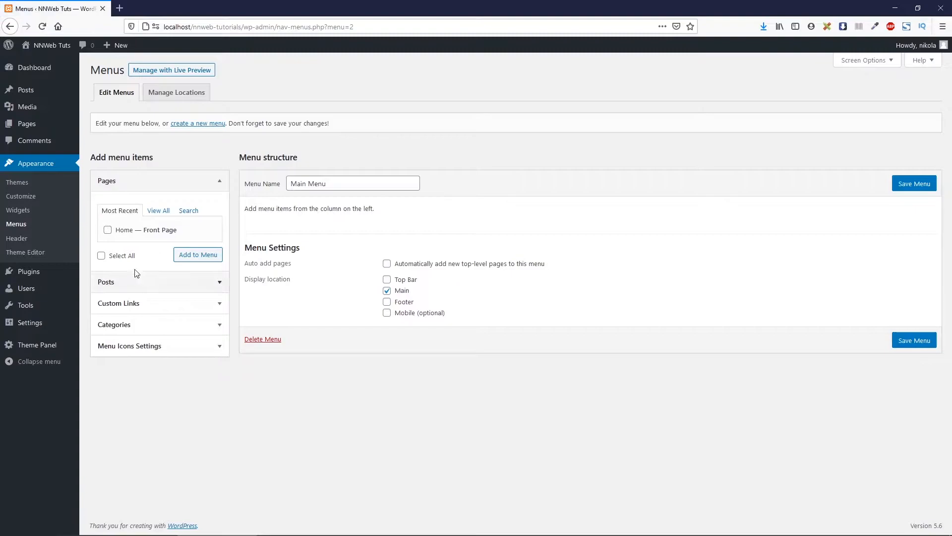
- Add the Home page and a custom link "Wash Car" with URL # to the Main Menu
click(108, 230)
click(196, 256)
click(143, 304)
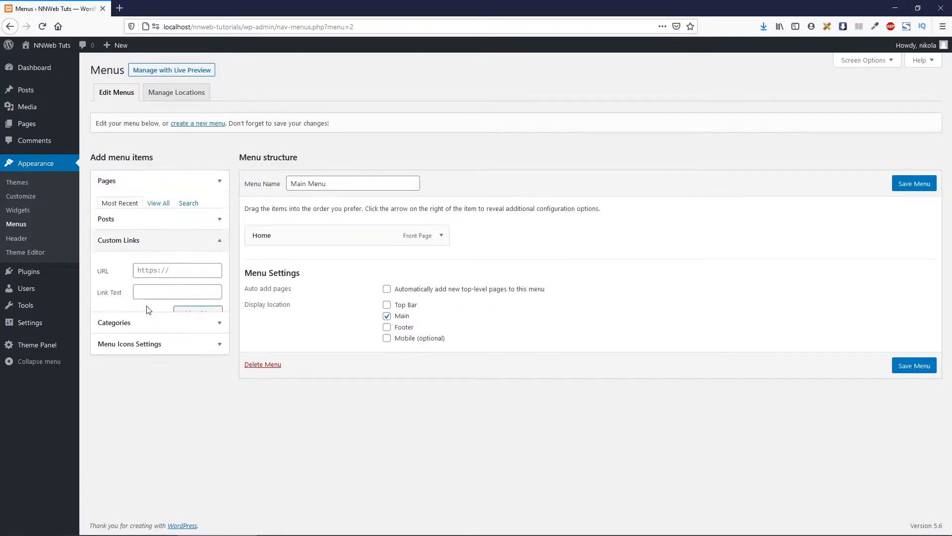
click(167, 257)
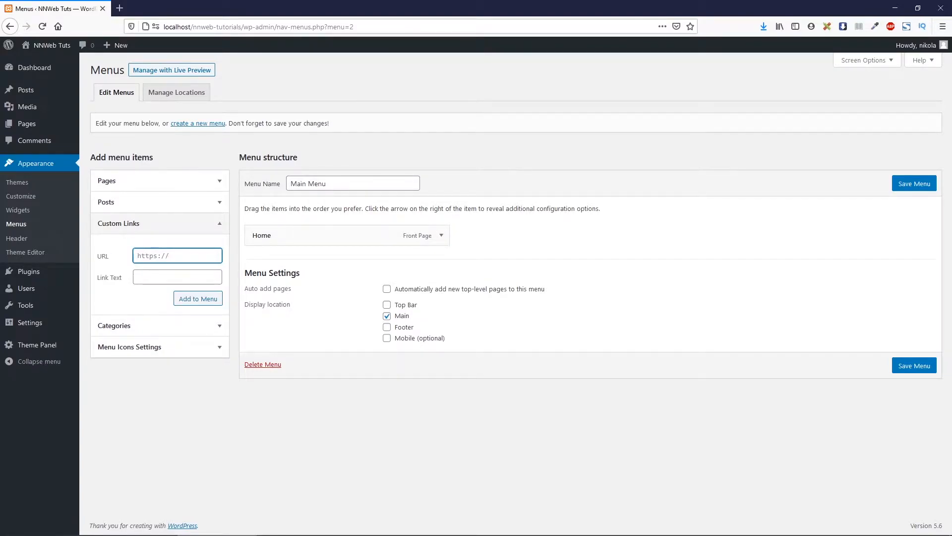
key(alt+Tab)
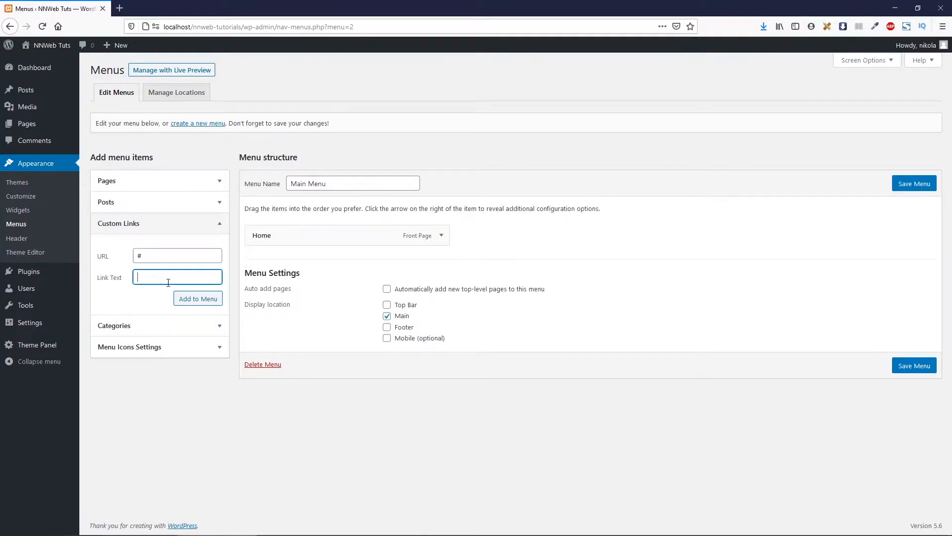
text(Wash Car)
click(186, 300)
- Add custom links "How to use It?" and "Special Key" to the Main Menu, each with URL #
click(194, 258)
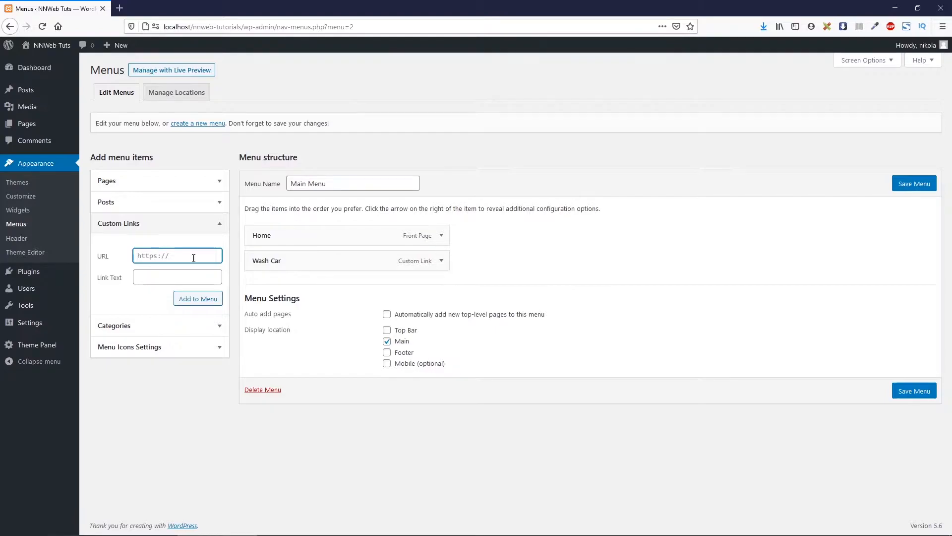
text(#)
click(190, 277)
text(How to use It?)
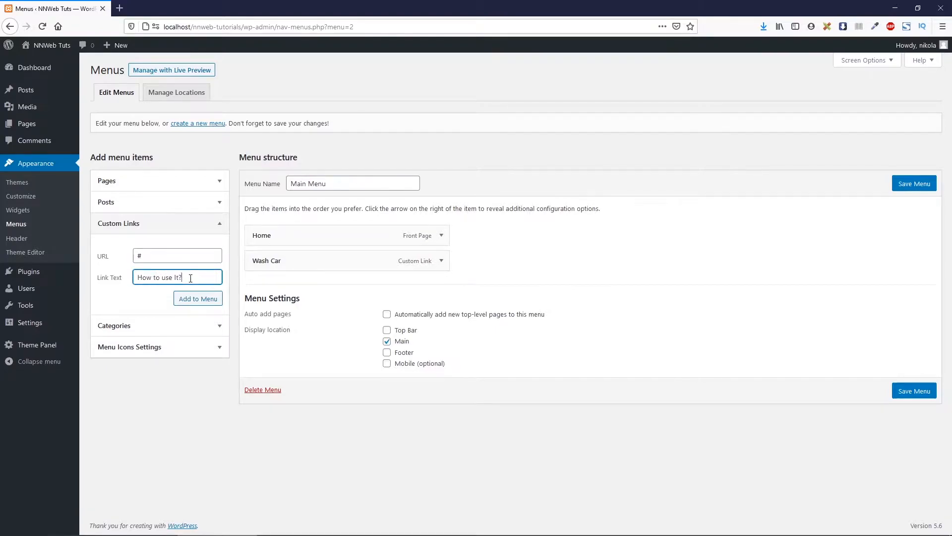
key(Return)
text(#)
key(Tab)
text(Special Key)
key(Return)
- Add a custom link "Address" with URL # to the Main Menu and save the menu
text(#)
key(Tab)
text(Address)
click(198, 300)
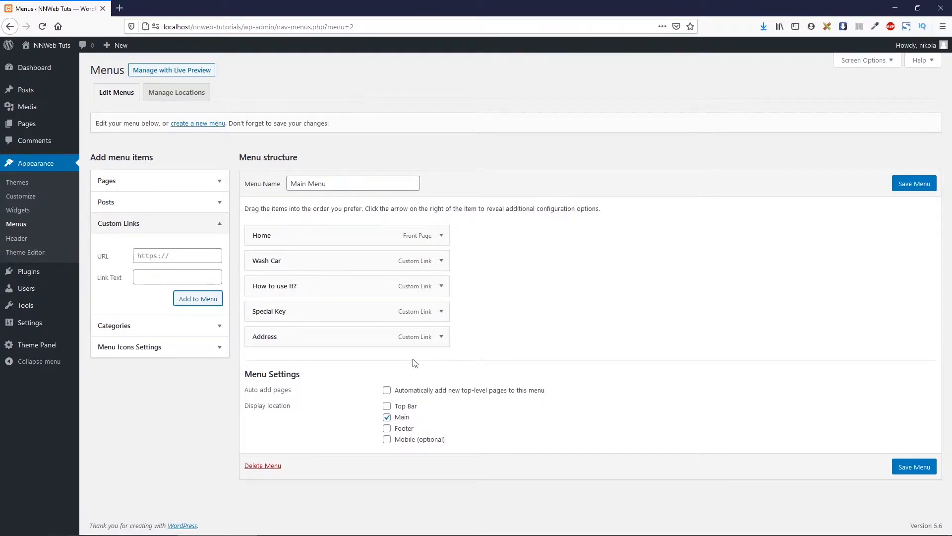
drag(383, 287, 293, 258)
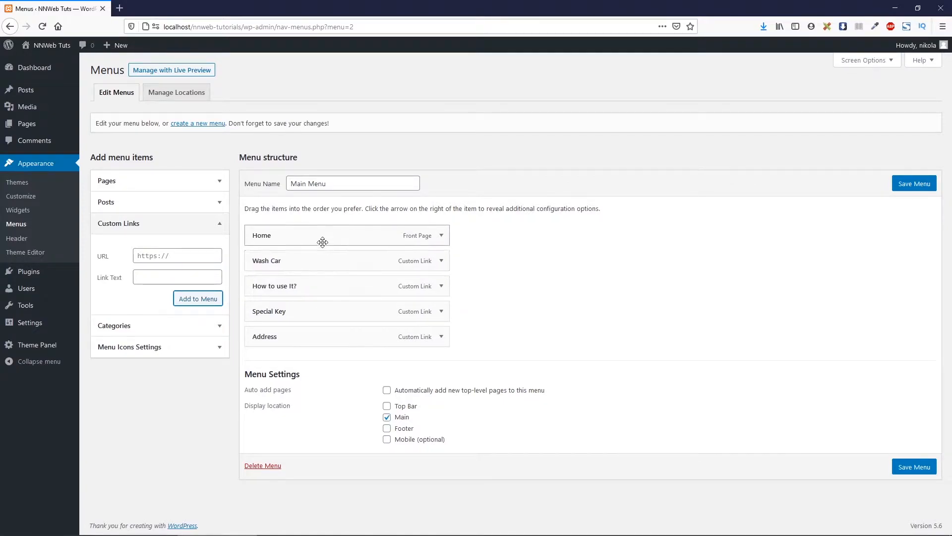
click(902, 189)
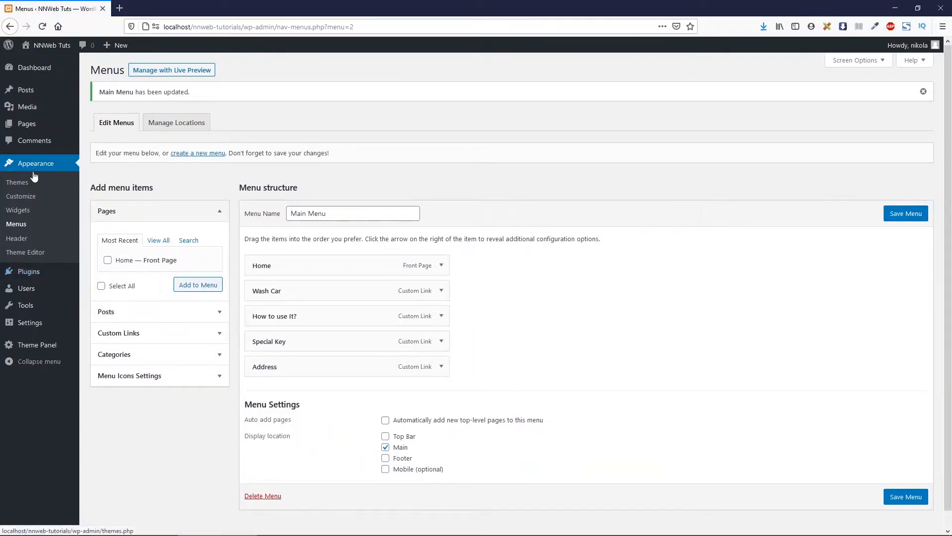
- In the theme customizer's site identity, clear the site title and set the tagline to "SELF-SERVICE CAR WASH IN ŠABAC"
click(26, 198)
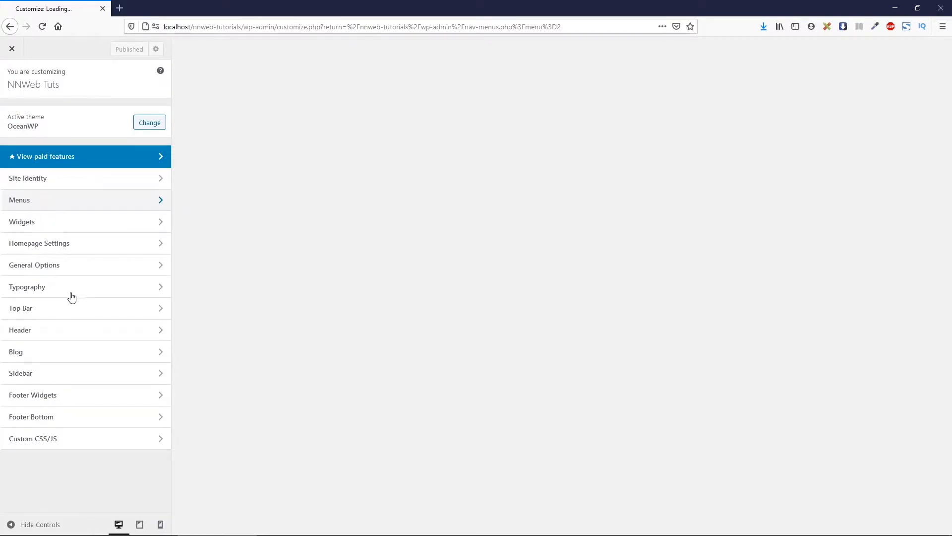
click(73, 183)
triple_click(55, 134)
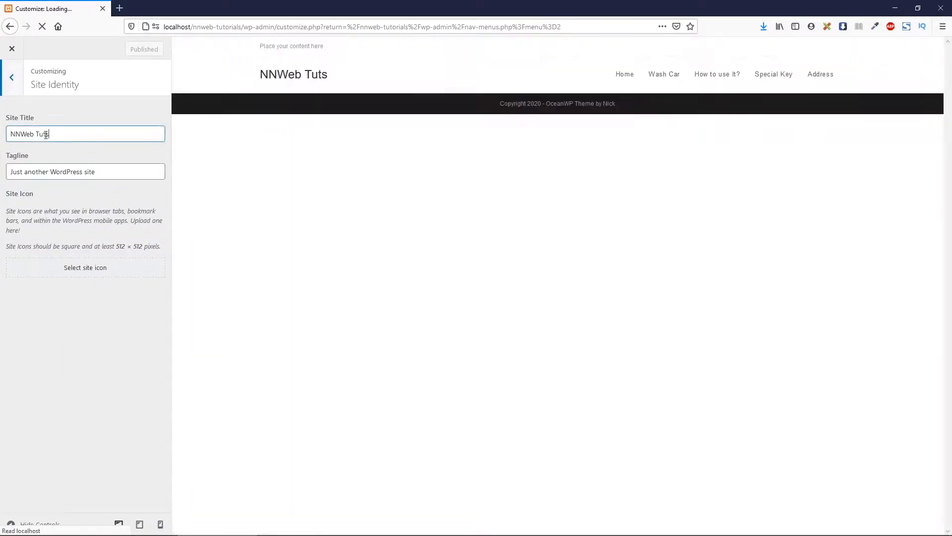
key(BackSpace)
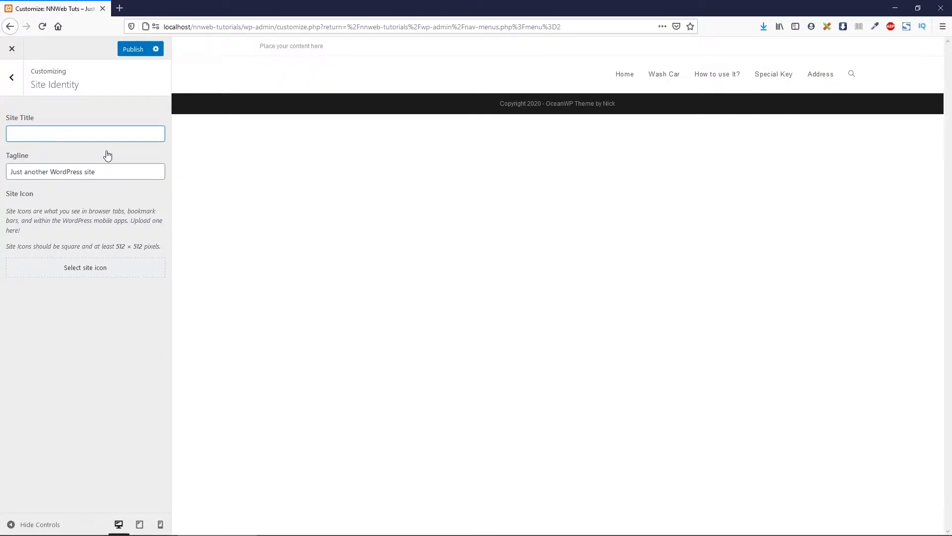
drag(109, 171, 7, 172)
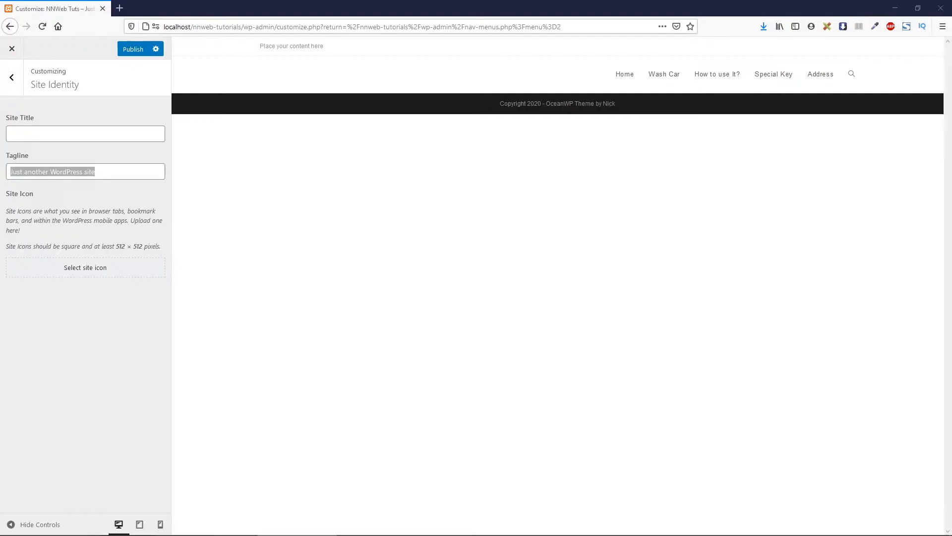
key(alt+Tab)
text(SELF-SERVICE CAR WASH IN SABAC)
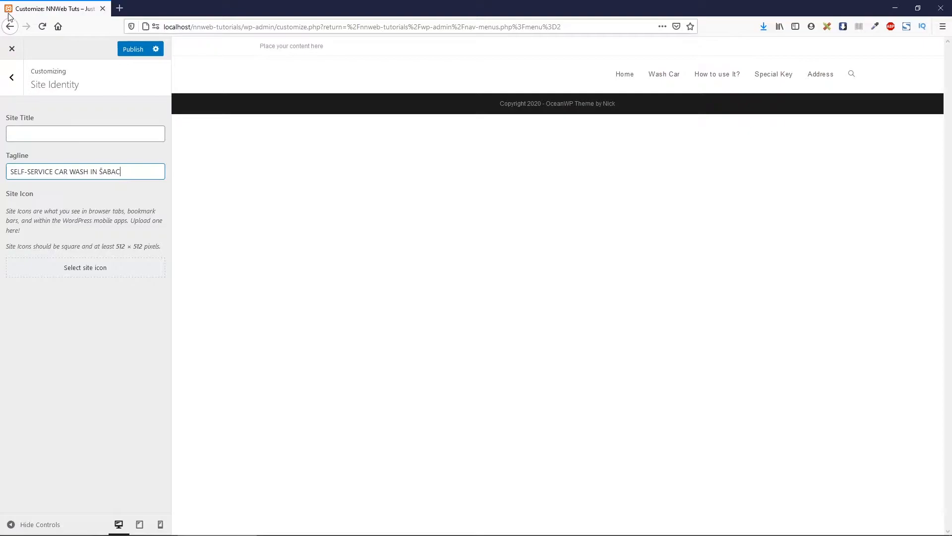
- Publish the site identity changes and open the header's logo settings
click(129, 55)
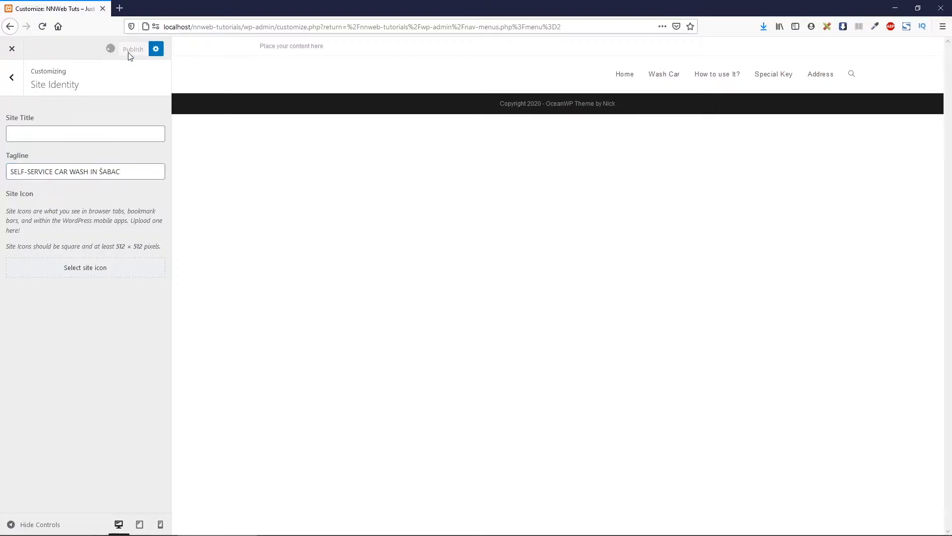
click(18, 86)
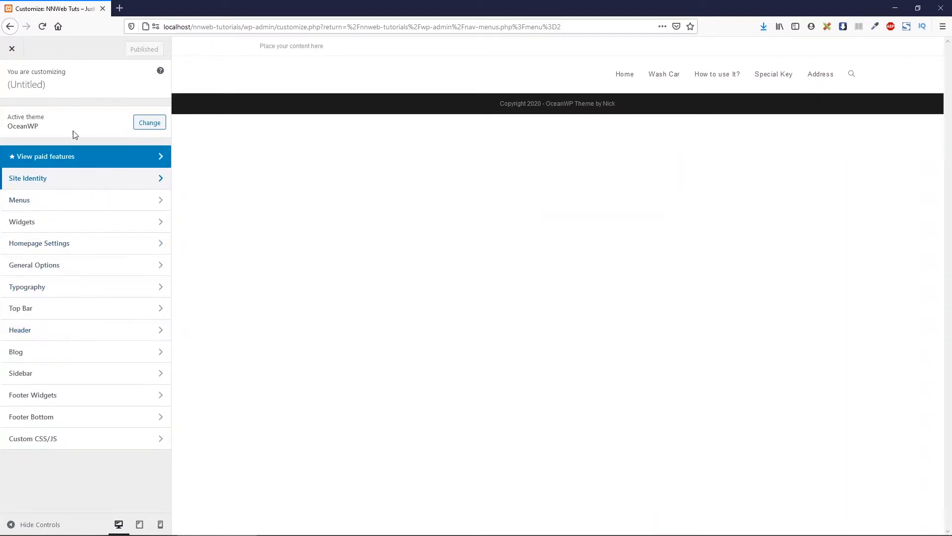
click(50, 331)
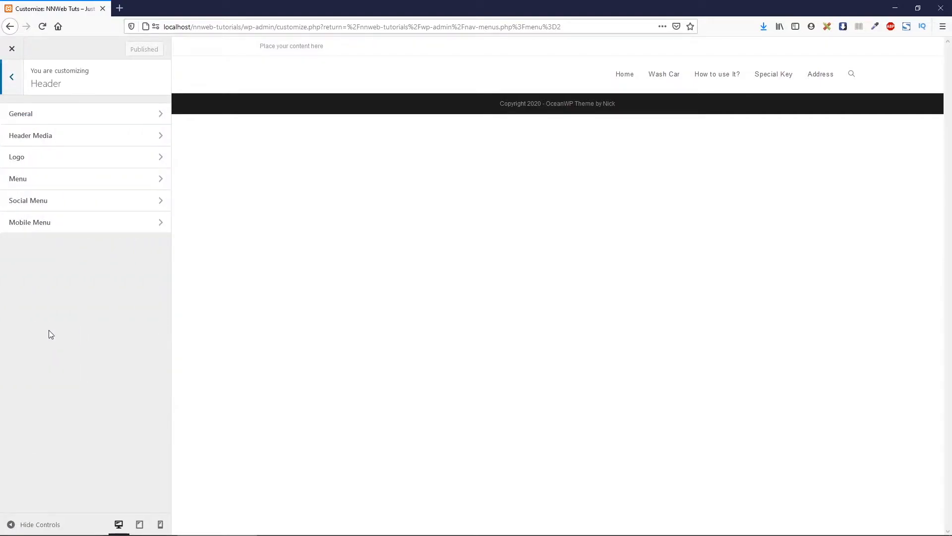
click(89, 121)
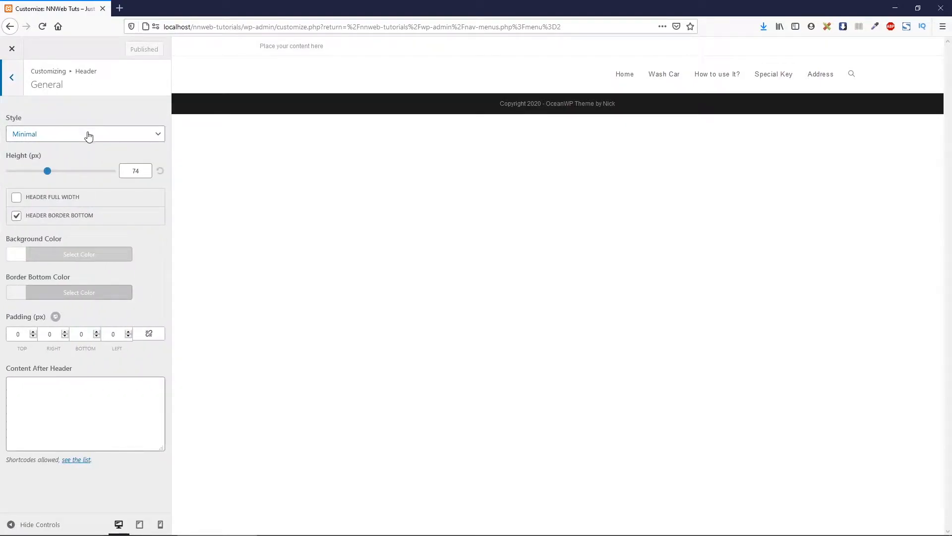
click(12, 81)
click(30, 157)
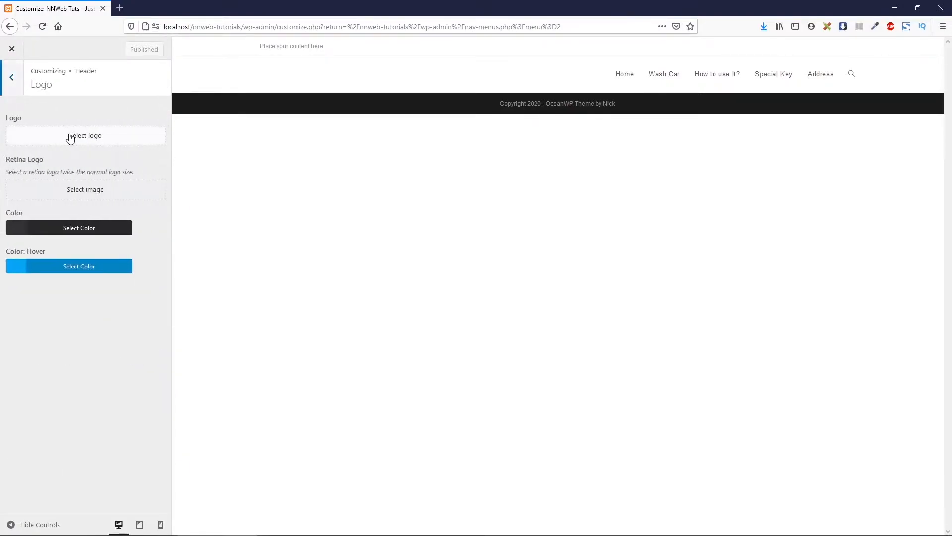
- Upload logo-Kalipso-pbe.png as the header logo, keep it uncropped, and publish the change
click(72, 137)
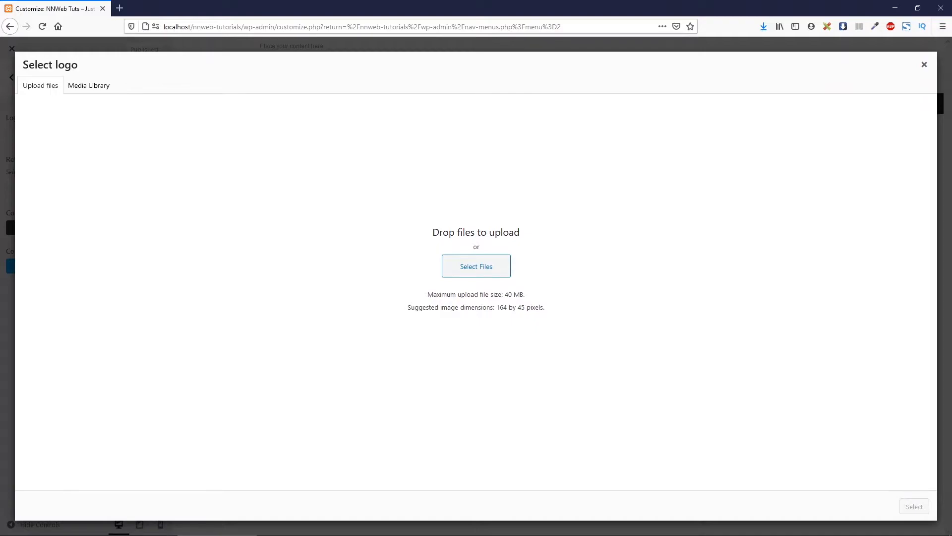
drag(62, 211, 416, 215)
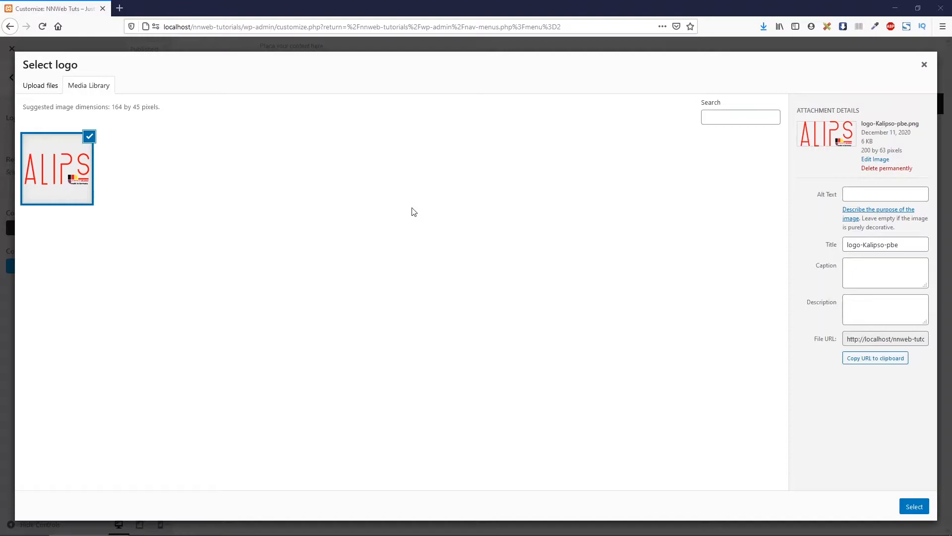
click(915, 506)
click(844, 506)
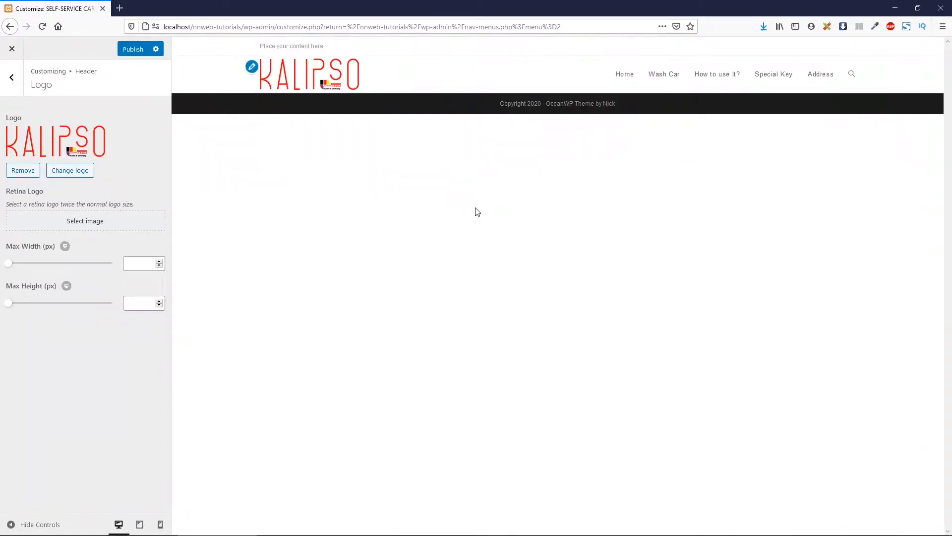
click(131, 49)
- In the header's general settings, set the style to Top Menu and the background color to #303030
click(17, 85)
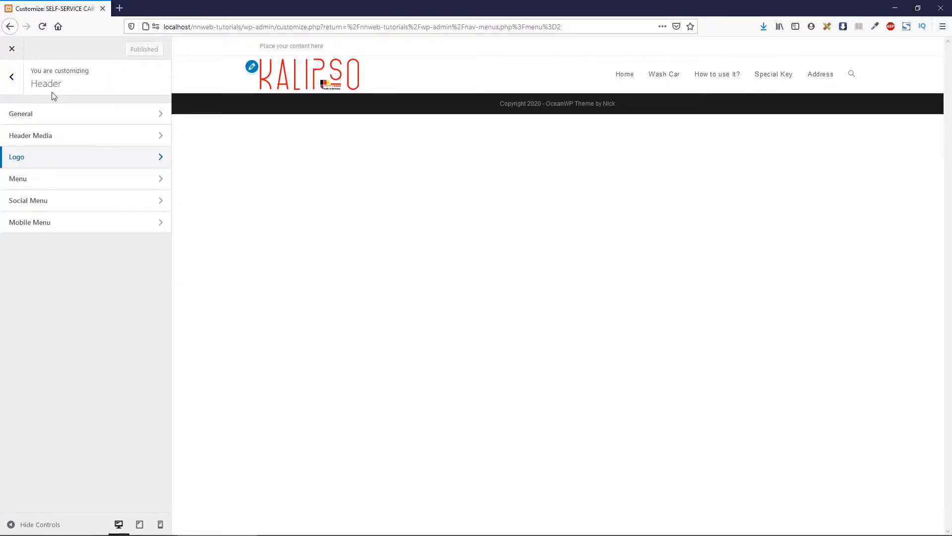
click(43, 117)
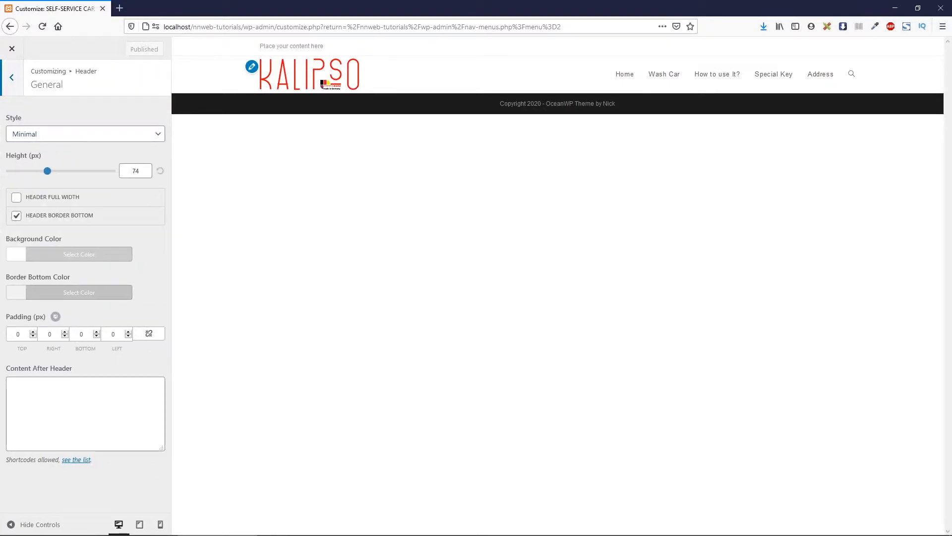
click(106, 138)
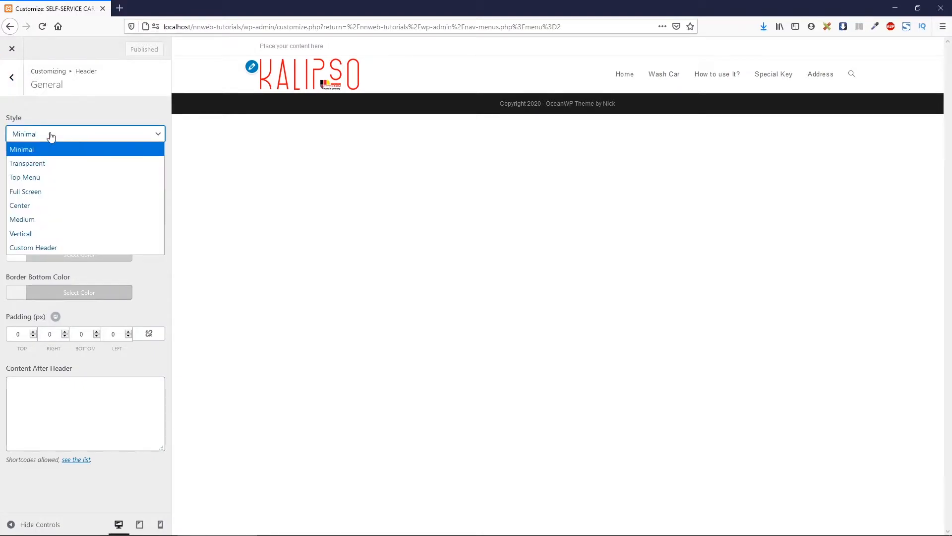
click(44, 179)
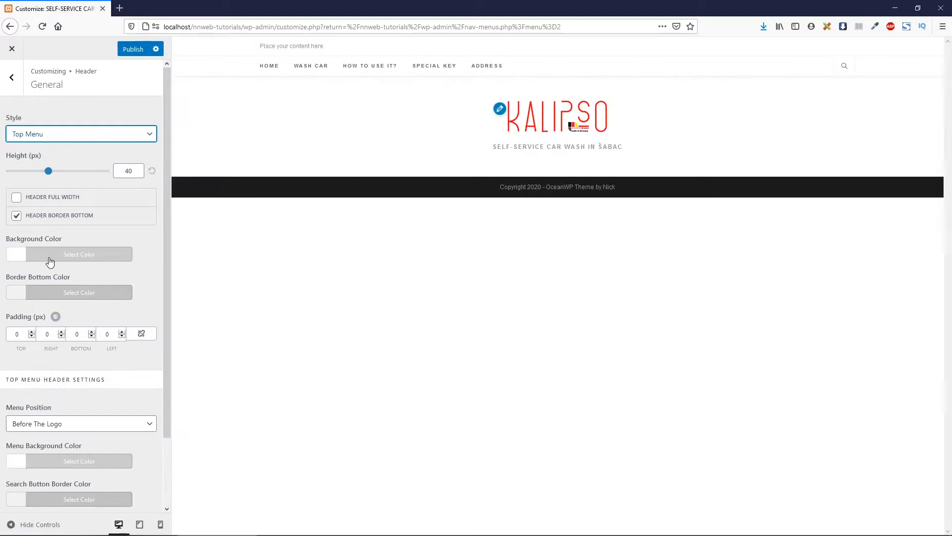
click(50, 261)
drag(38, 276, 7, 279)
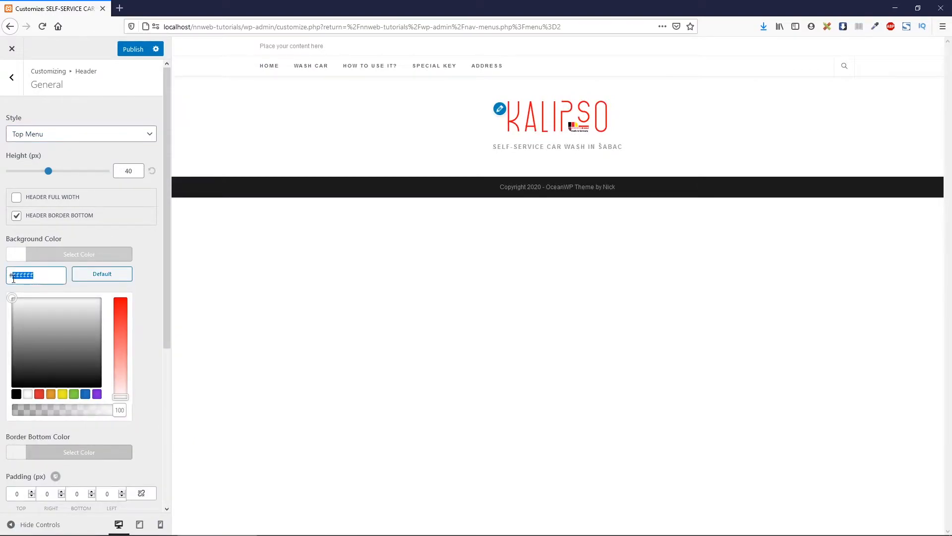
text(303030)
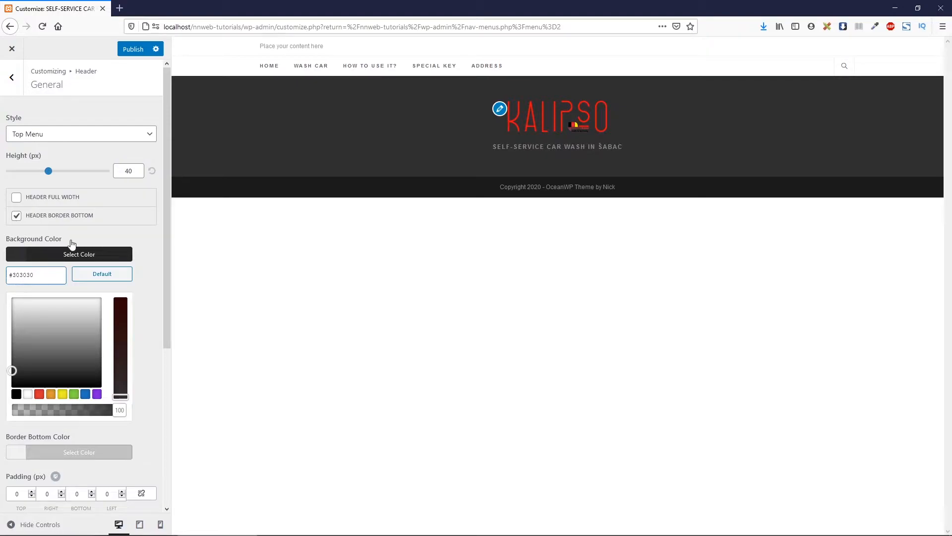
click(72, 257)
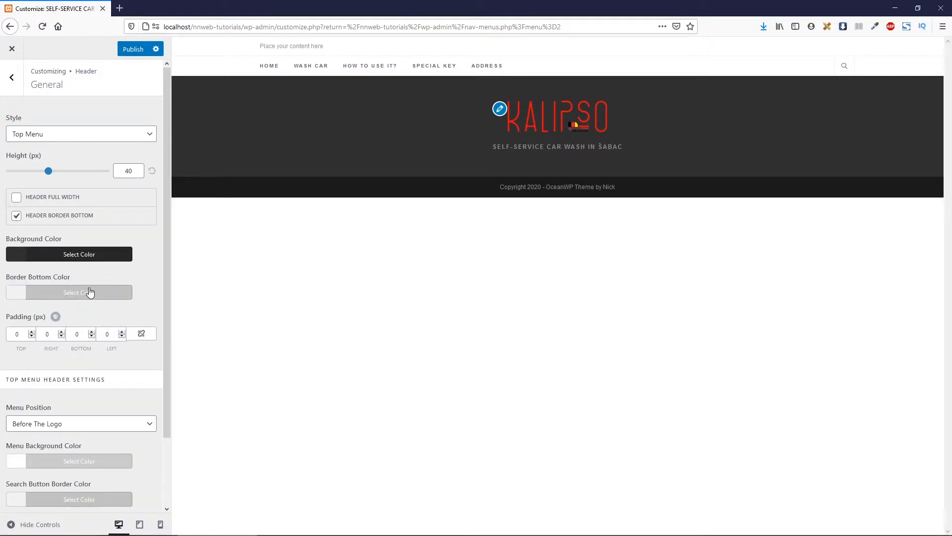
- Set the top menu header's menu position to After The Logo and try out the search box in the preview
scroll(90, 292, down, 3)
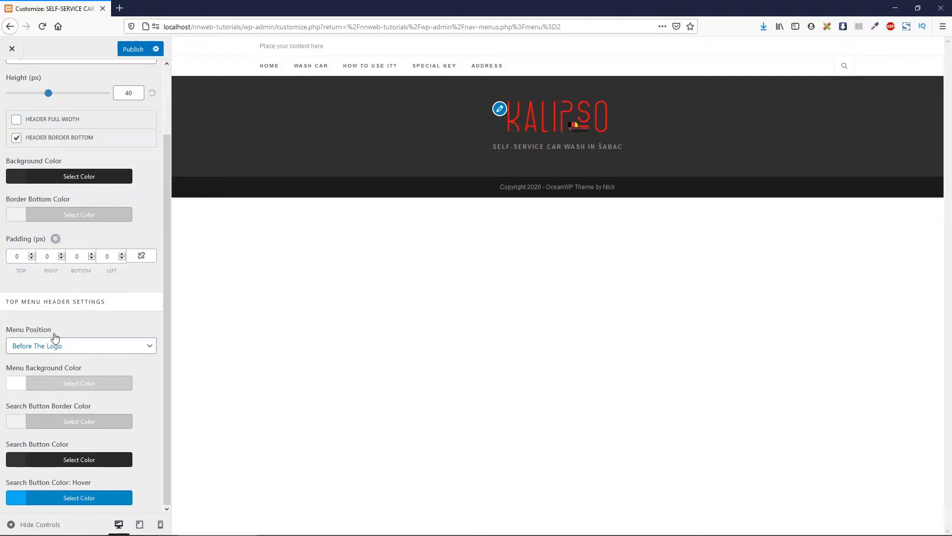
click(59, 349)
click(57, 375)
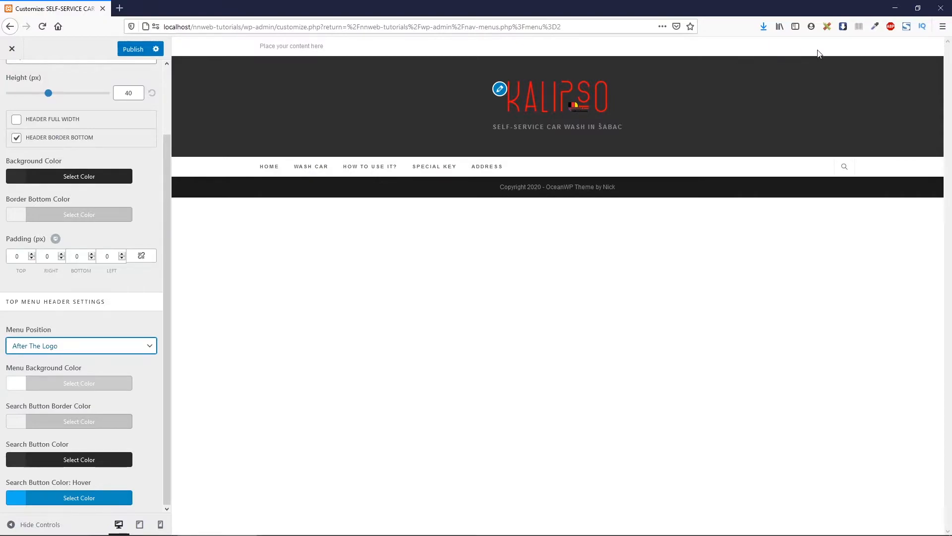
click(846, 170)
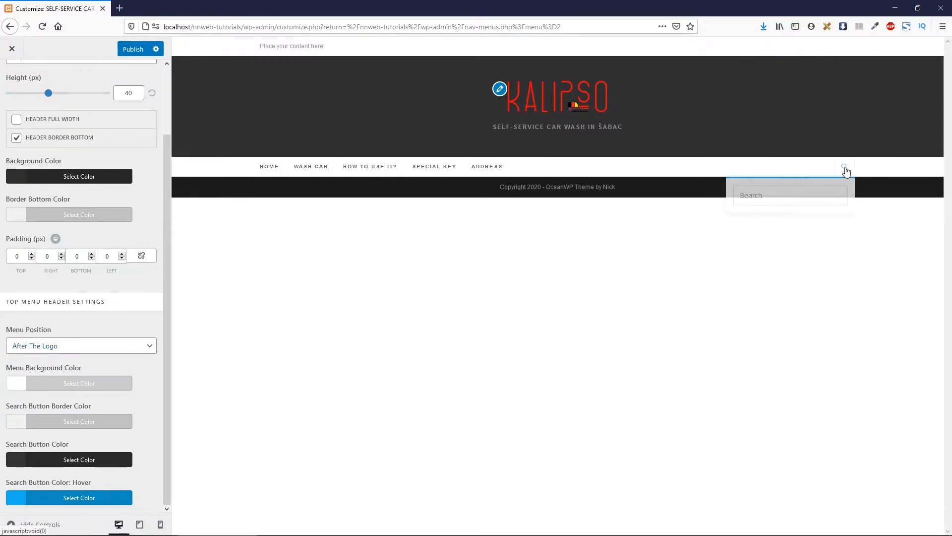
click(845, 170)
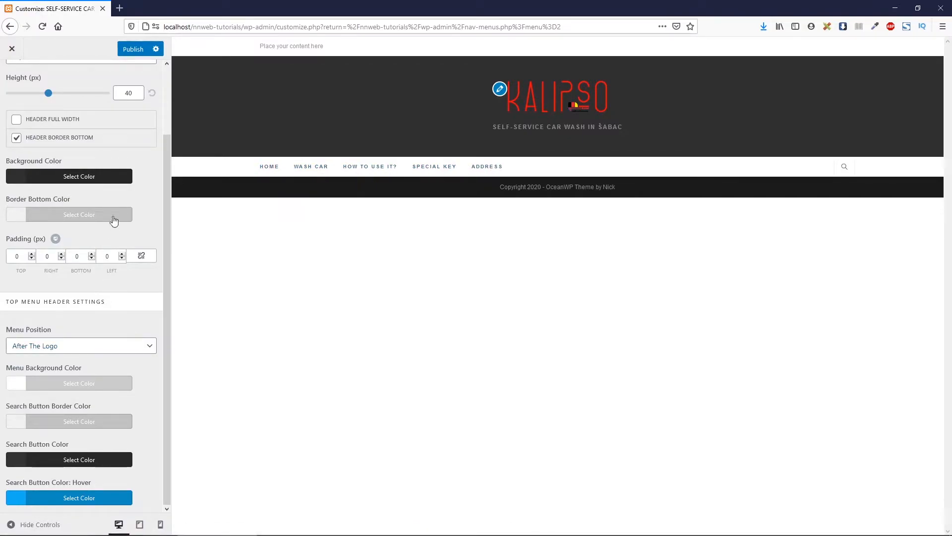
- In the header's menu settings, set the main link color to #ff0606
scroll(35, 124, up, 3)
click(12, 82)
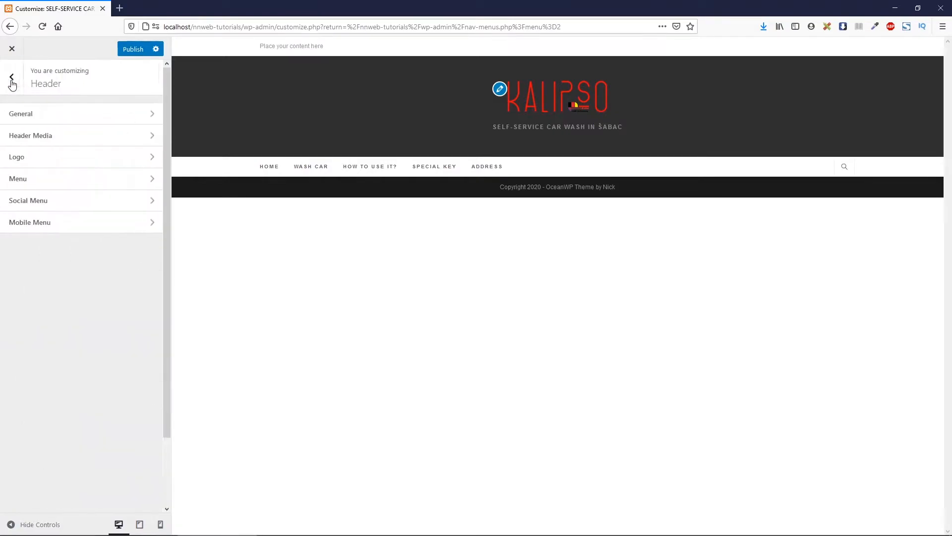
click(72, 177)
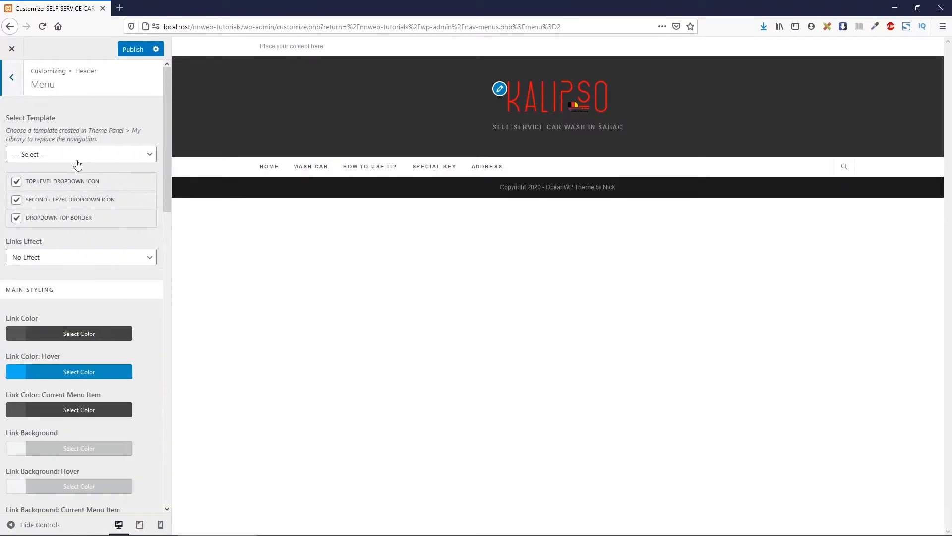
scroll(115, 257, down, 3)
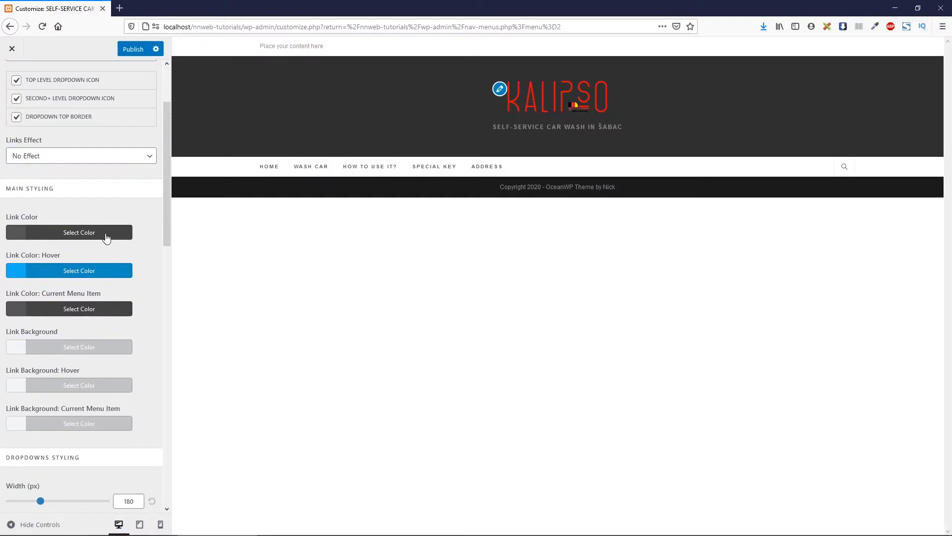
click(107, 239)
drag(45, 253, 15, 257)
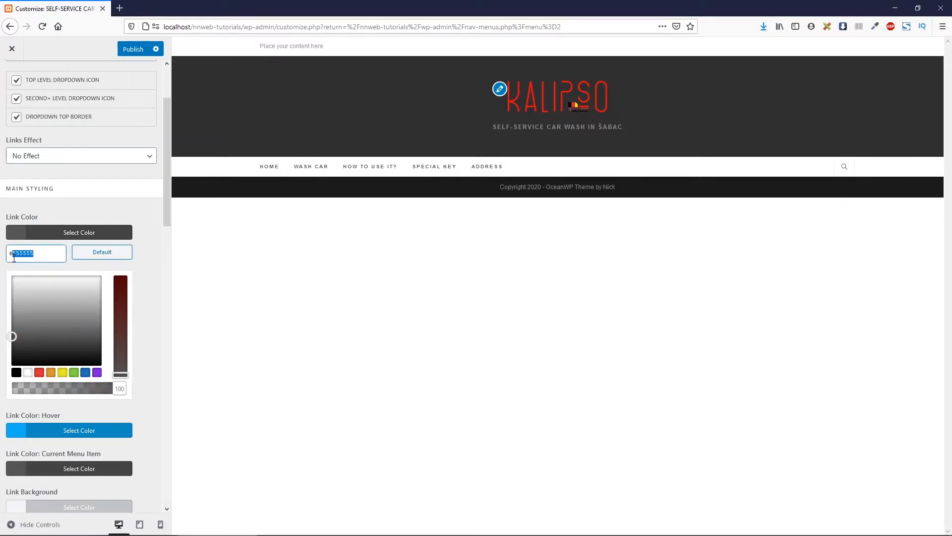
text(ff0606)
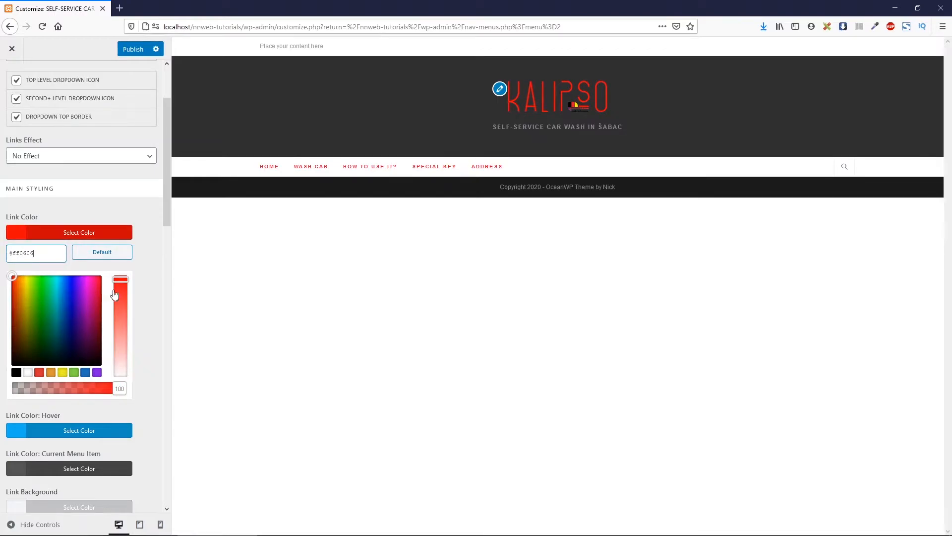
click(108, 234)
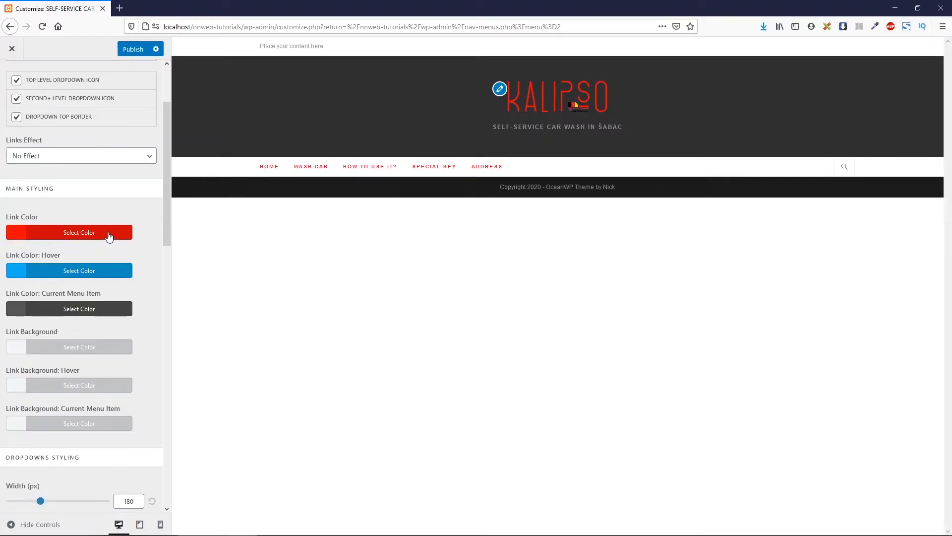
- Set the main menu's link hover color to #303030
click(82, 273)
double_click(23, 291)
text(303030)
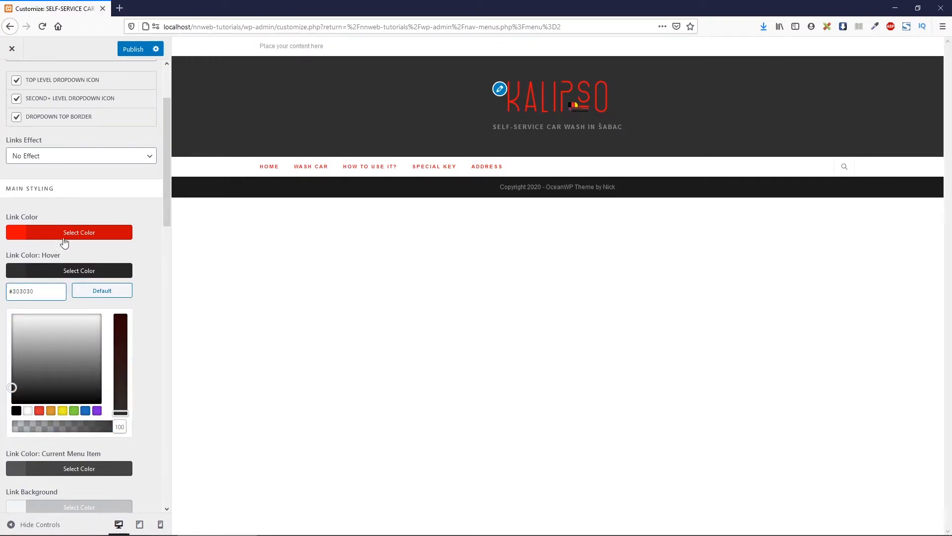
click(76, 268)
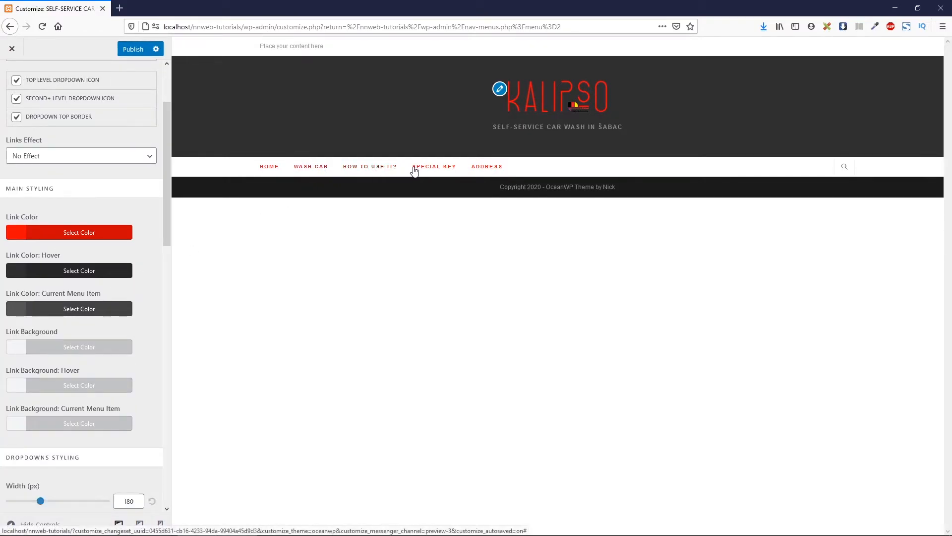
- Set the menu's links effect to Underline Up with the effect color #303030
click(69, 157)
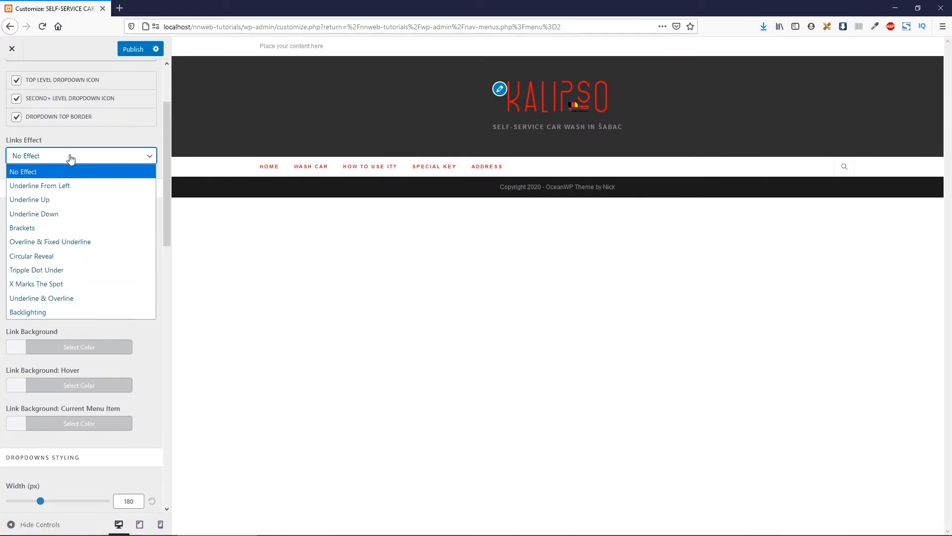
click(64, 200)
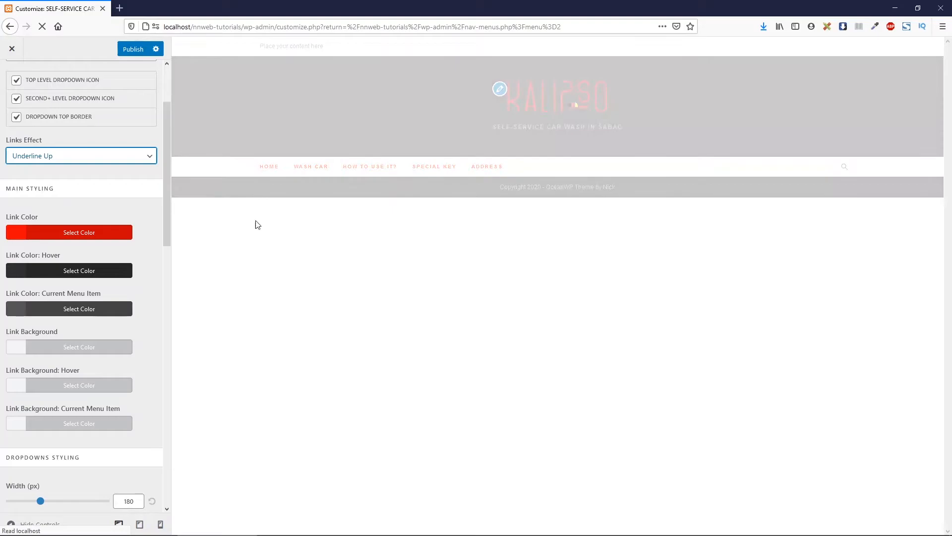
click(65, 192)
click(55, 214)
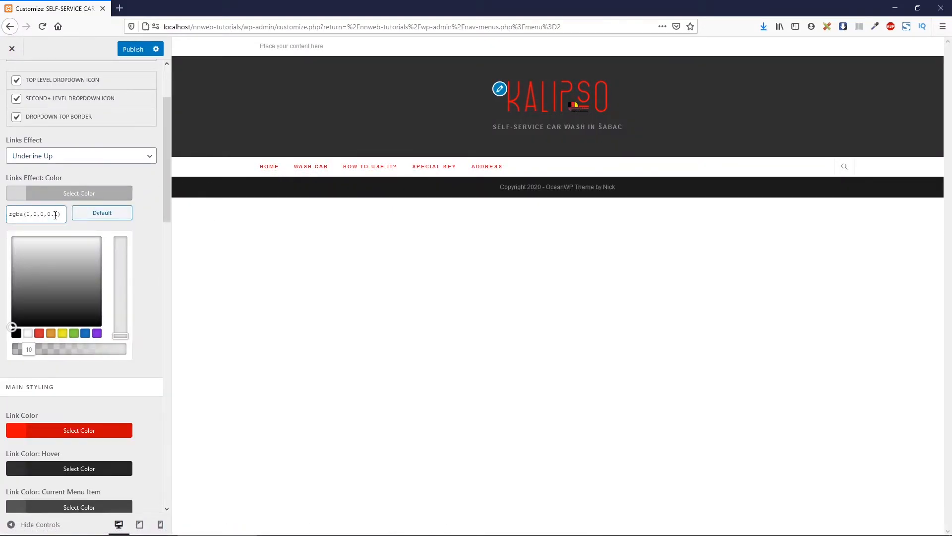
key(ctrl+a)
text(#303030)
click(86, 194)
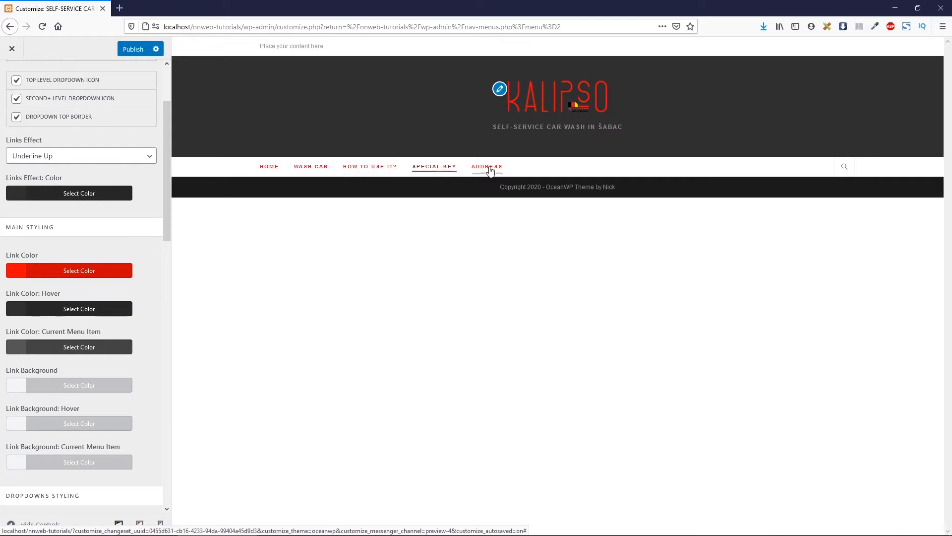
- In the typography settings, set the main menu's font family to Montserrat
scroll(59, 144, up, 3)
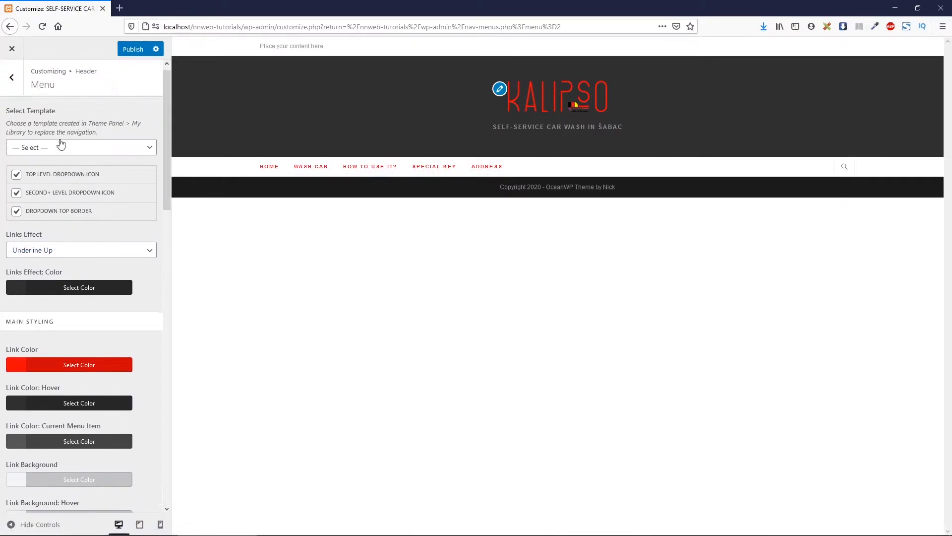
click(13, 80)
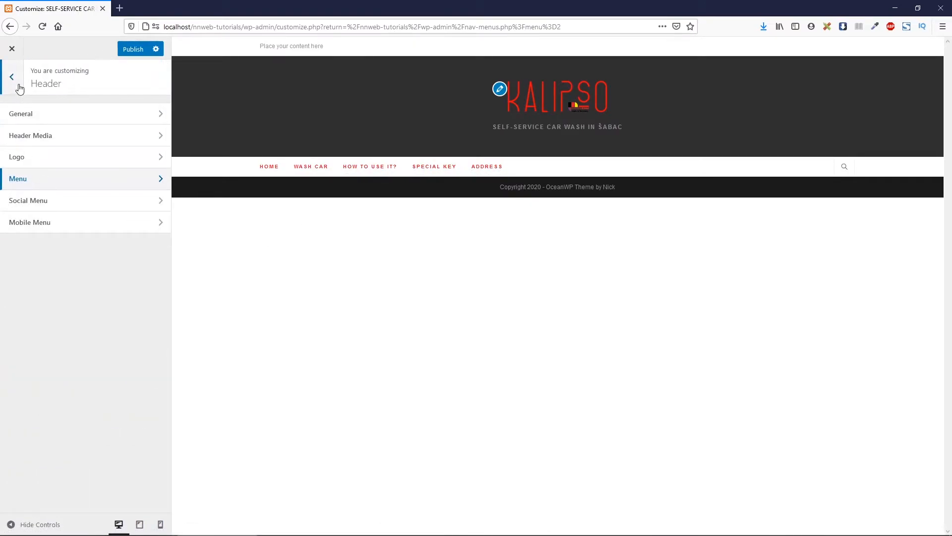
click(19, 88)
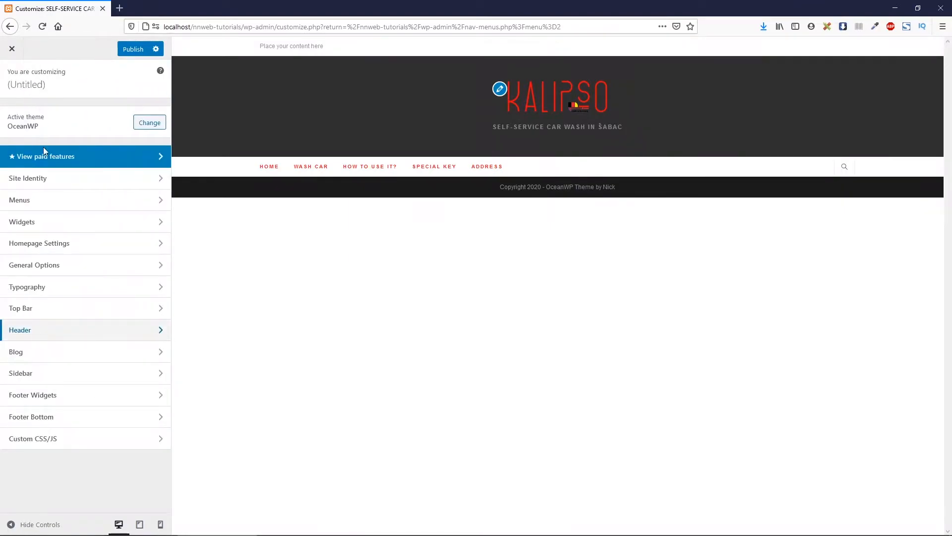
click(51, 289)
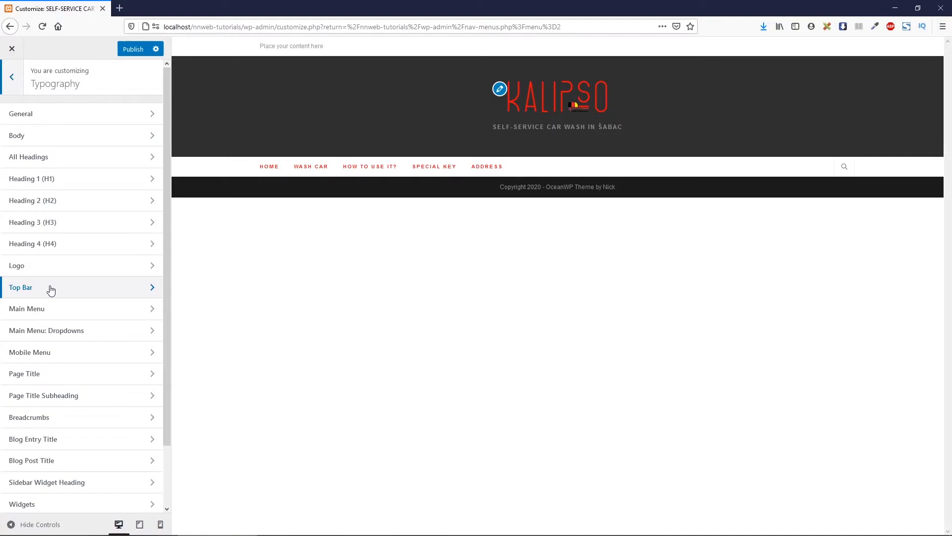
click(55, 311)
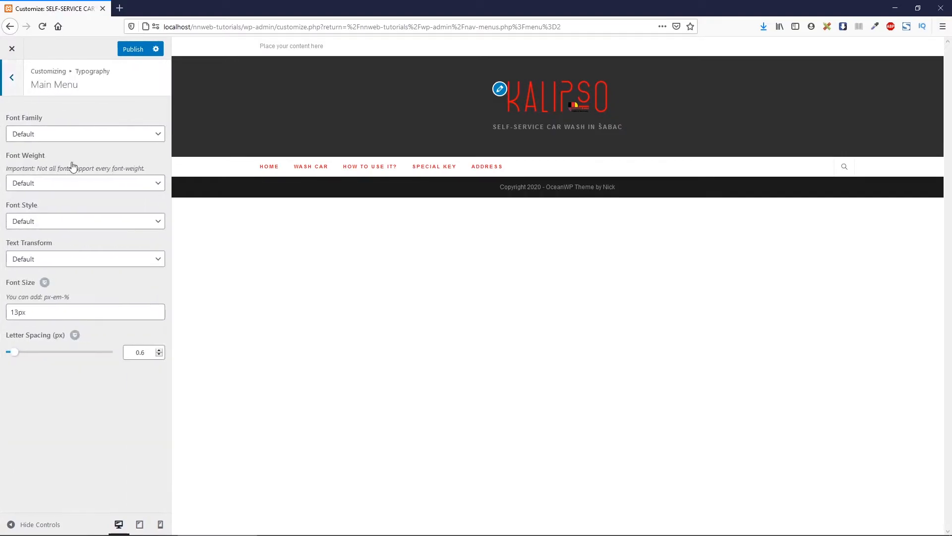
click(69, 139)
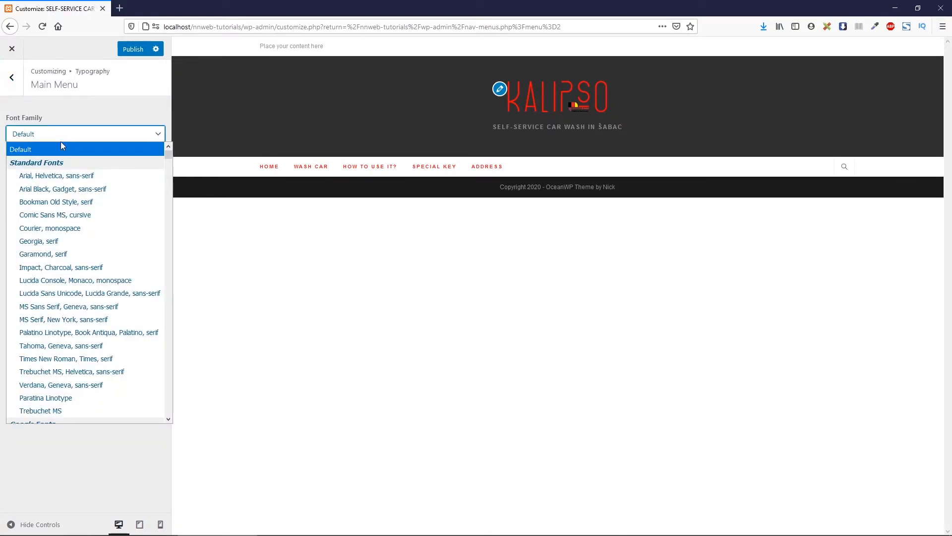
text(mont)
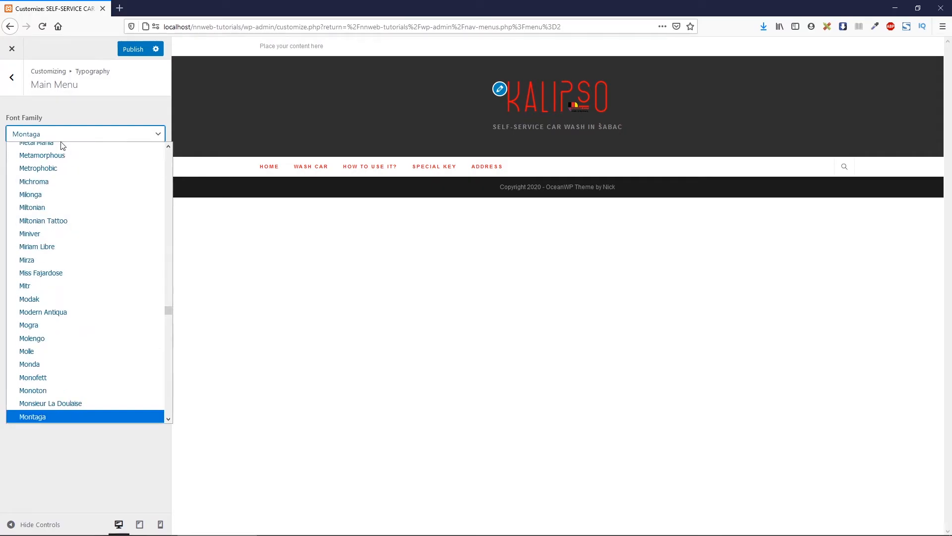
text(s)
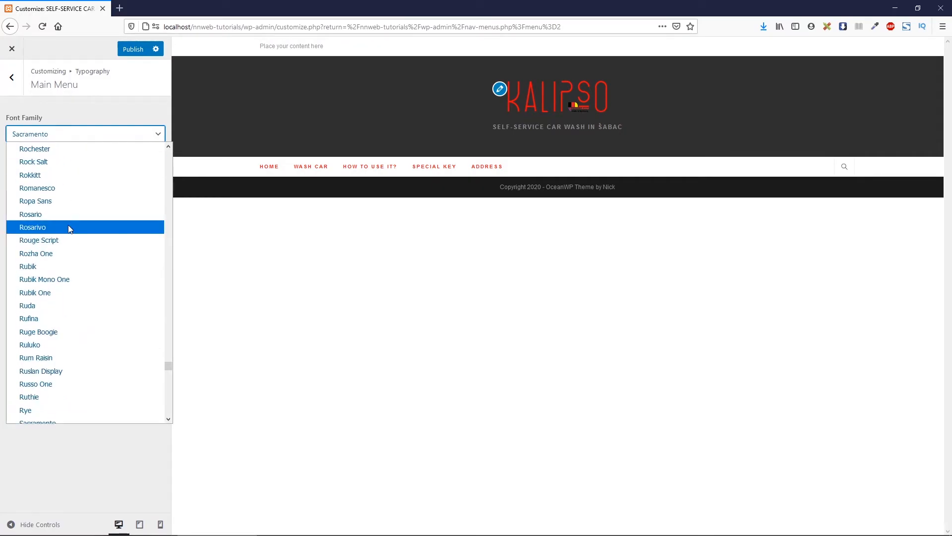
text(monts)
scroll(61, 414, down, 1)
click(60, 415)
click(84, 138)
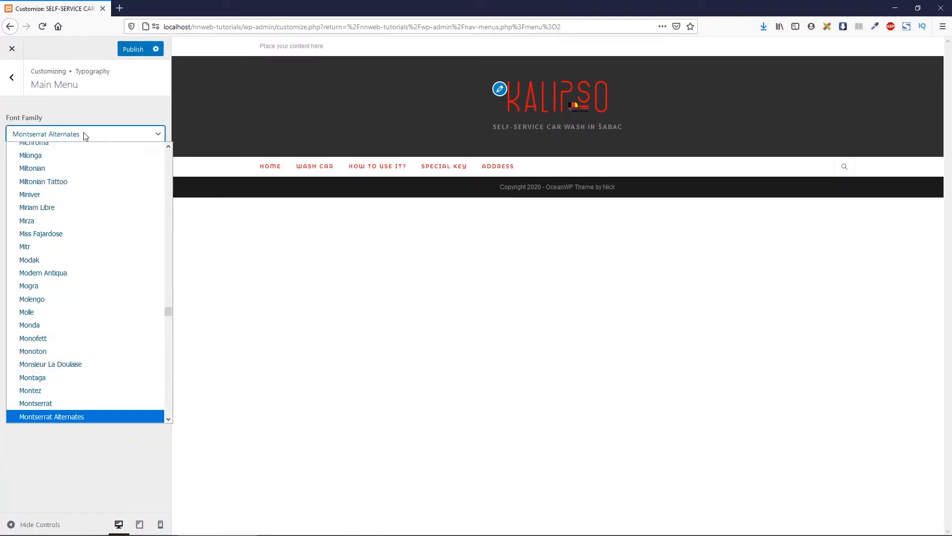
click(58, 407)
- Set the main menu's font weight to Medium: 500 and leave its font style at Default
click(55, 186)
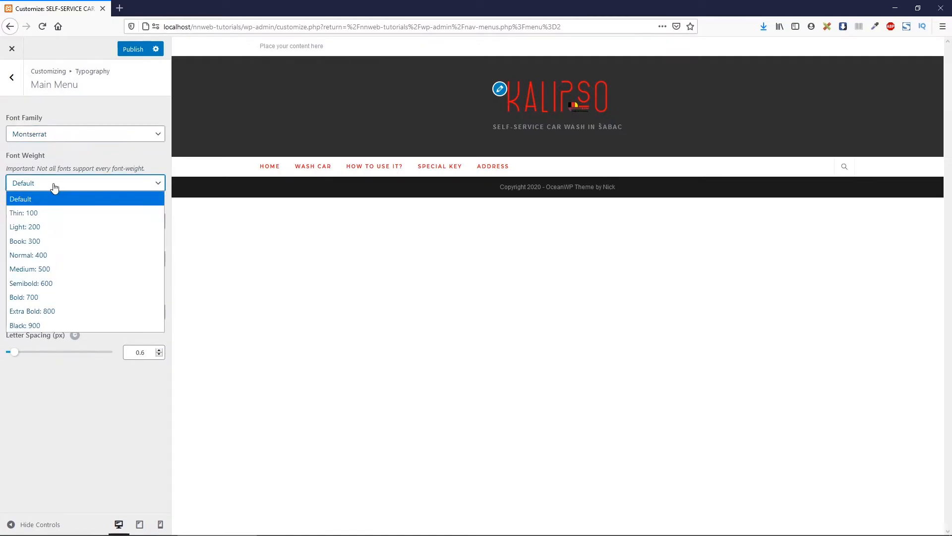
click(45, 270)
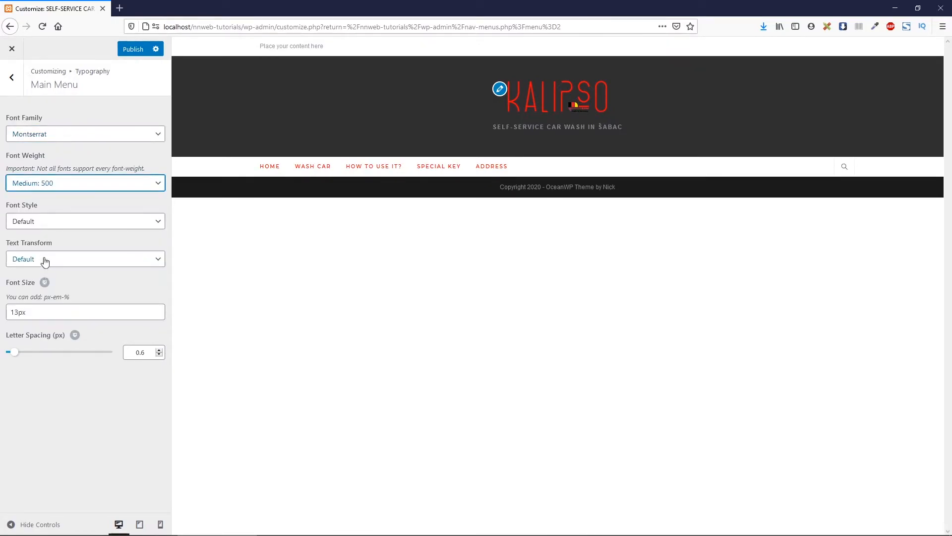
click(41, 226)
click(43, 227)
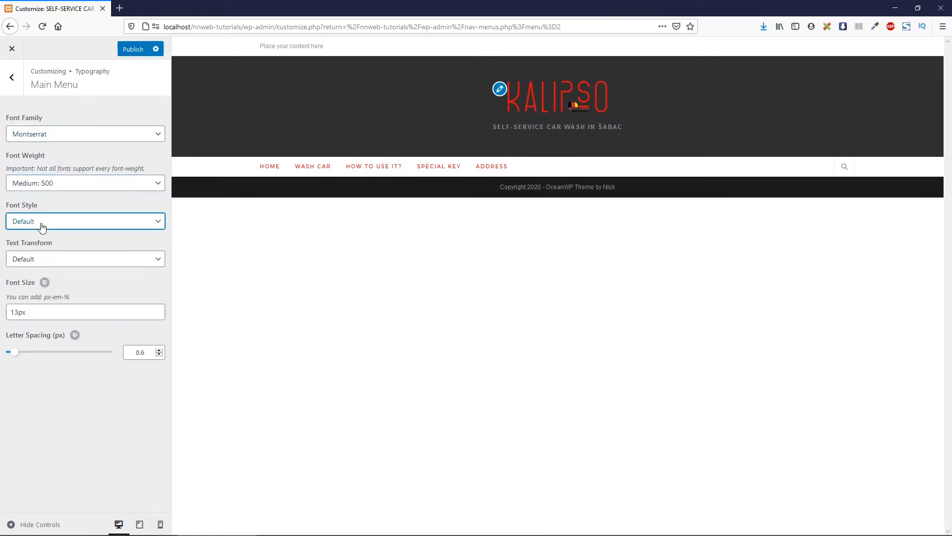
- Set the main menu's text transform to Capitalize and its font size to 14px, and publish the changes
click(46, 264)
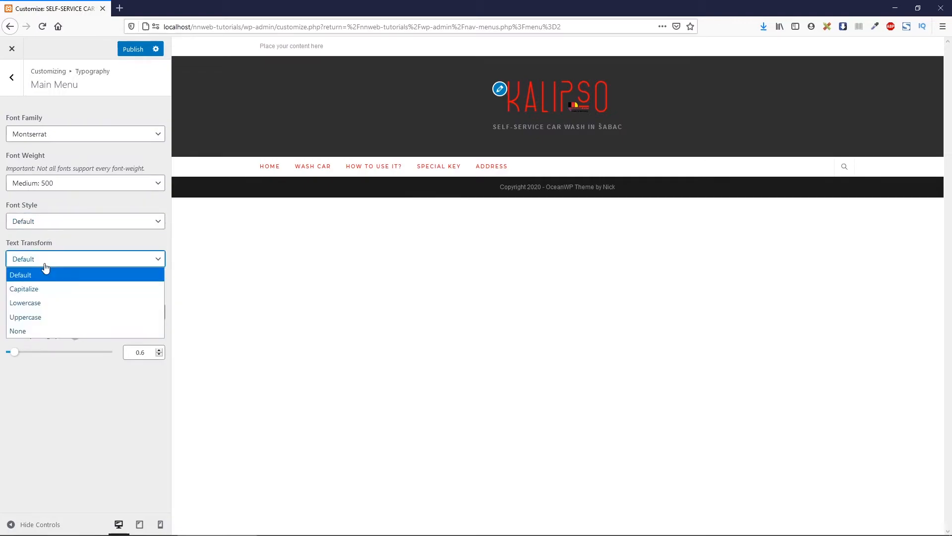
click(48, 293)
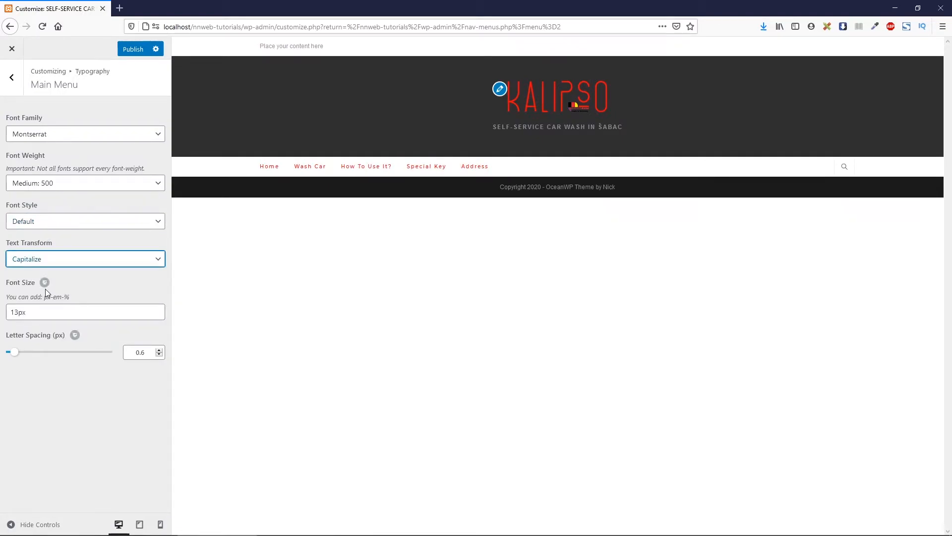
click(15, 310)
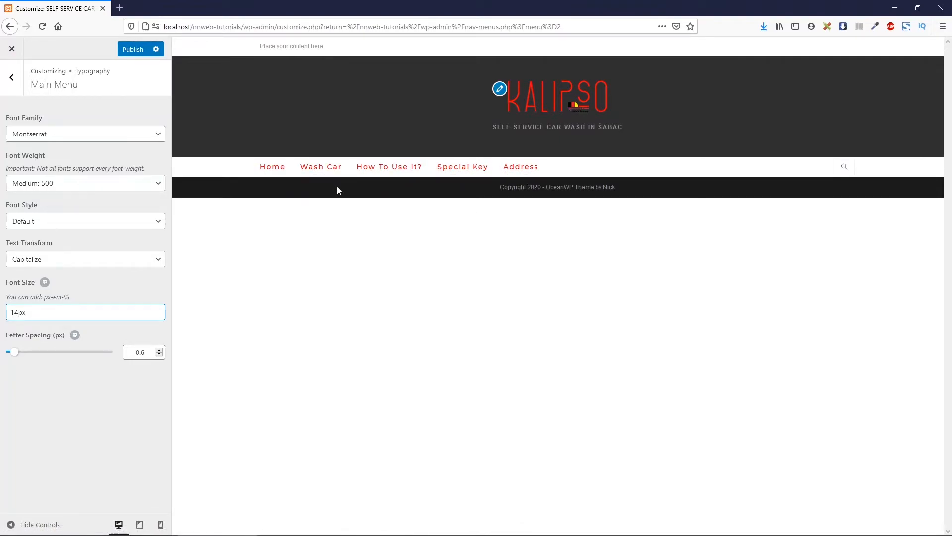
click(128, 50)
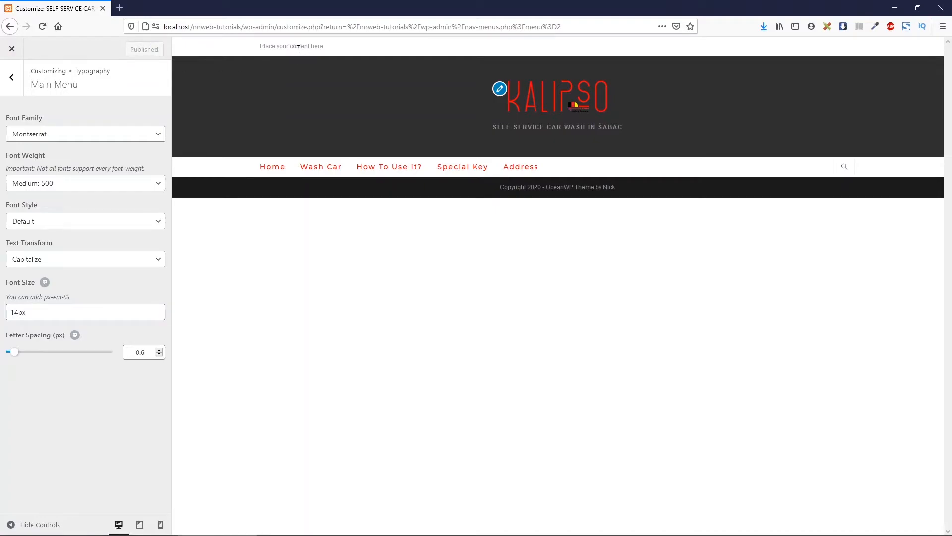
- Replace the top bar's placeholder content with <div class="top-bar-div">Radno vreme 04-24</div>
click(11, 77)
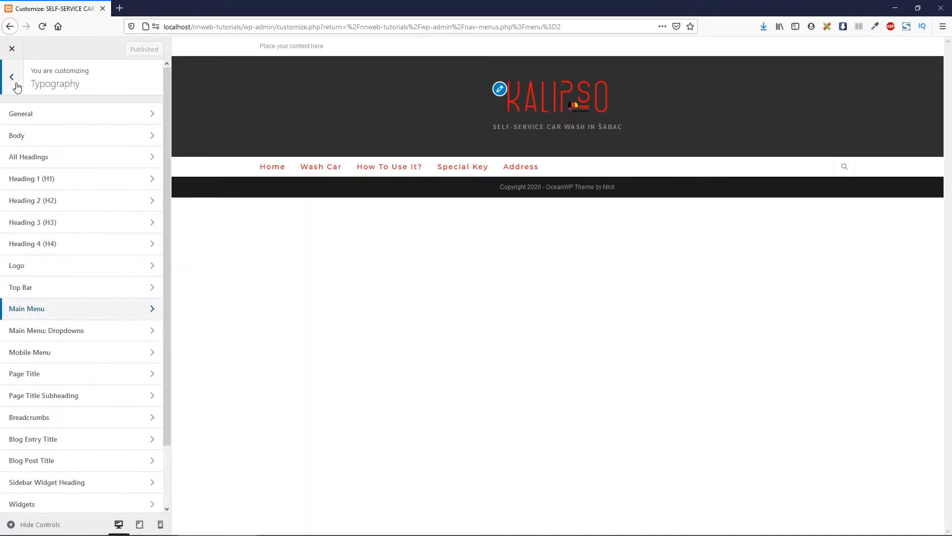
click(12, 80)
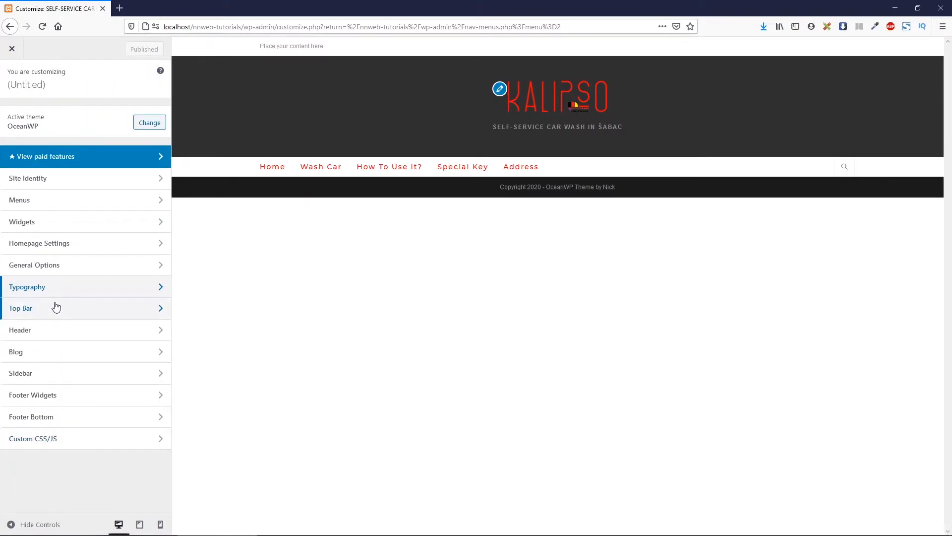
click(65, 285)
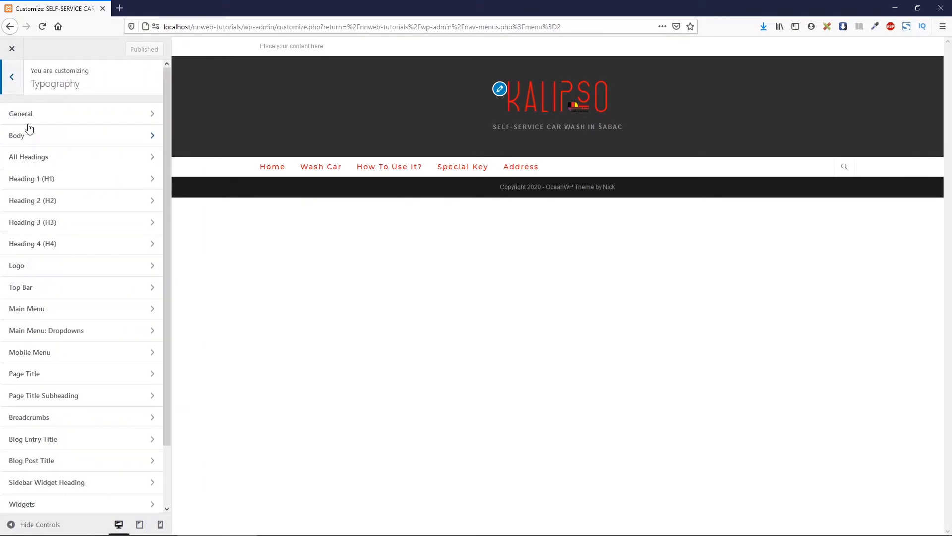
click(15, 89)
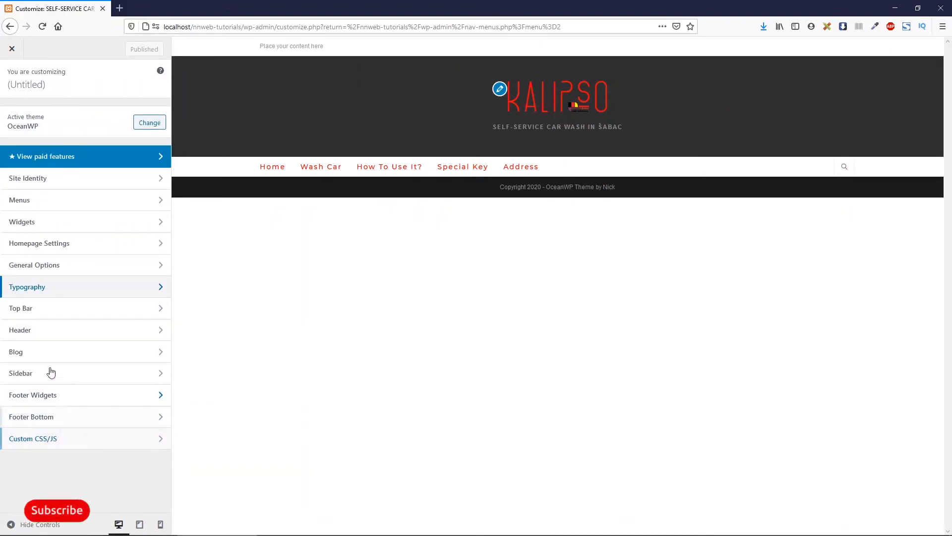
click(43, 310)
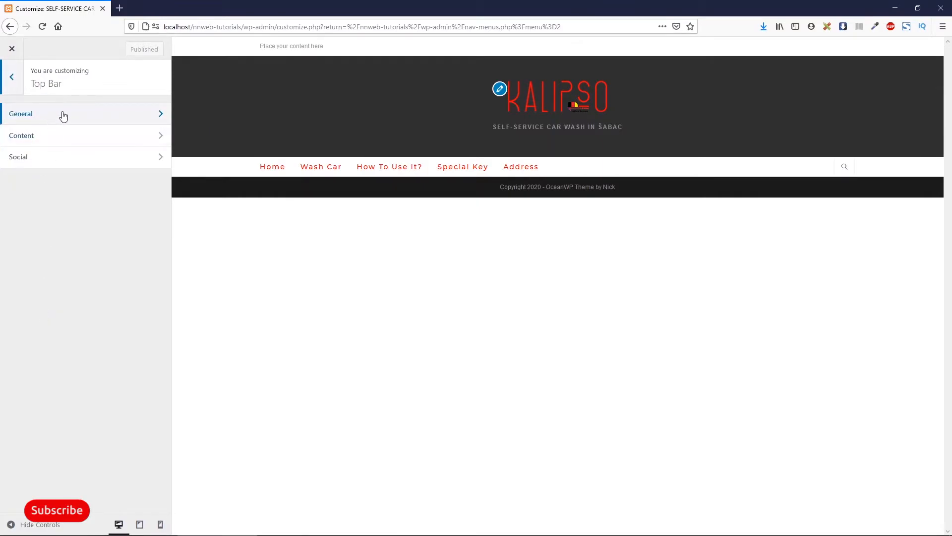
click(53, 135)
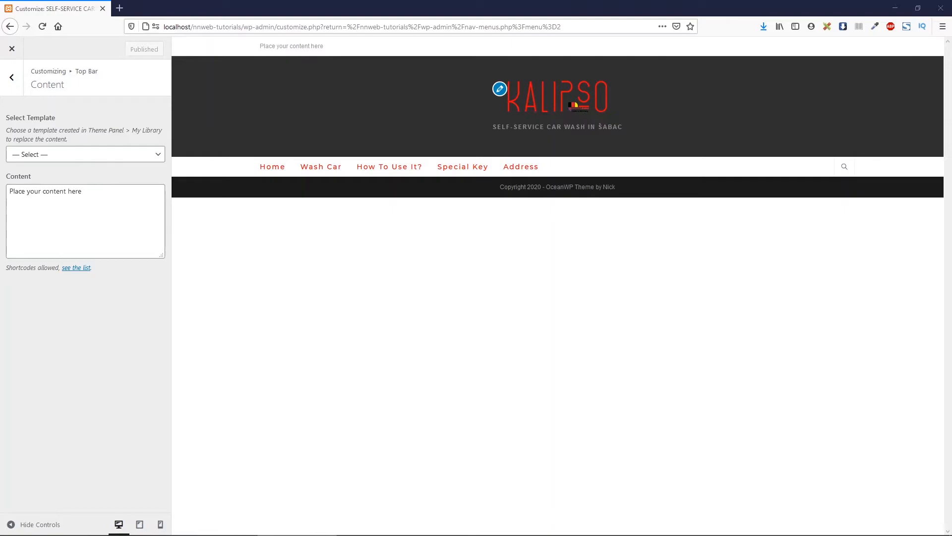
click(77, 198)
key(ctrl+a)
text(<div class="top-bar-div">Radno vreme 04-24</div>)
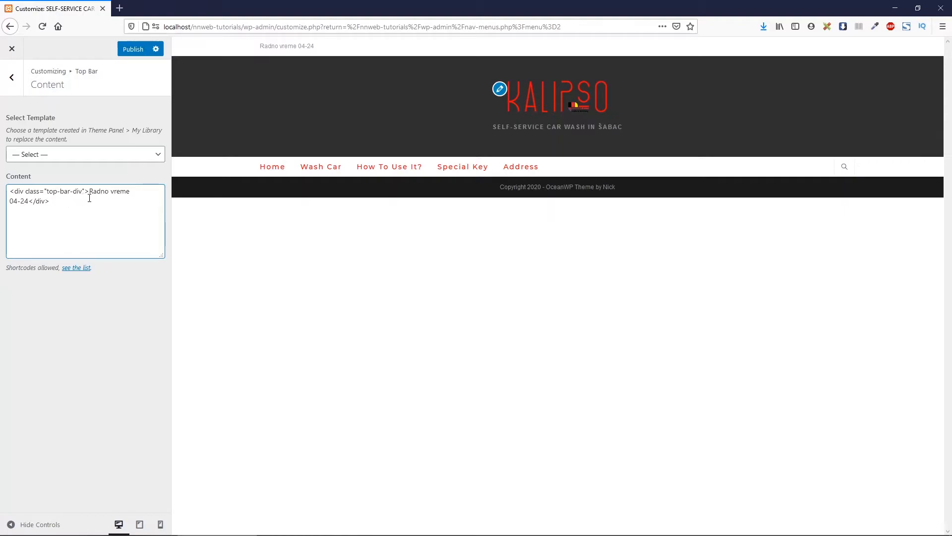
- Replace the words "Radno vreme" in the top bar content with "Working Hours"
drag(90, 192, 137, 193)
text(W)
text(orkin)
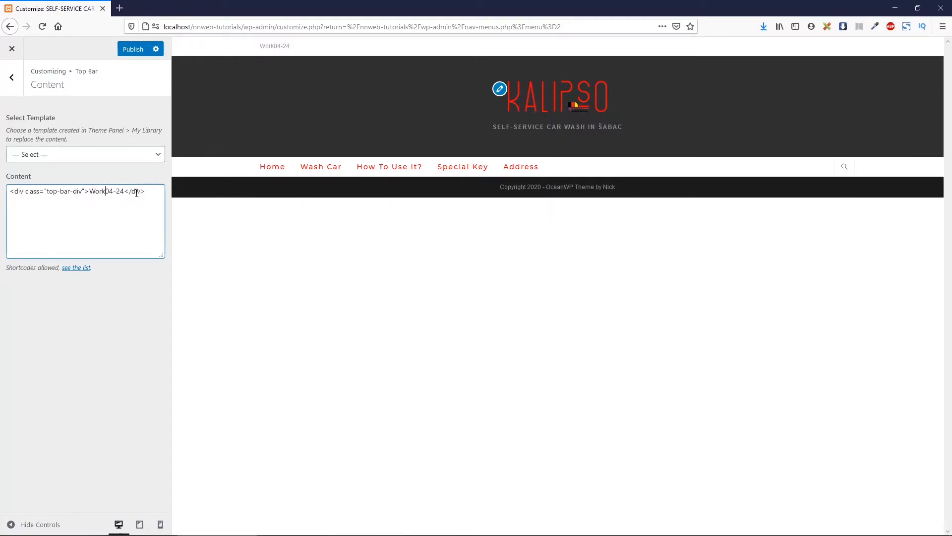
text(g Hours)
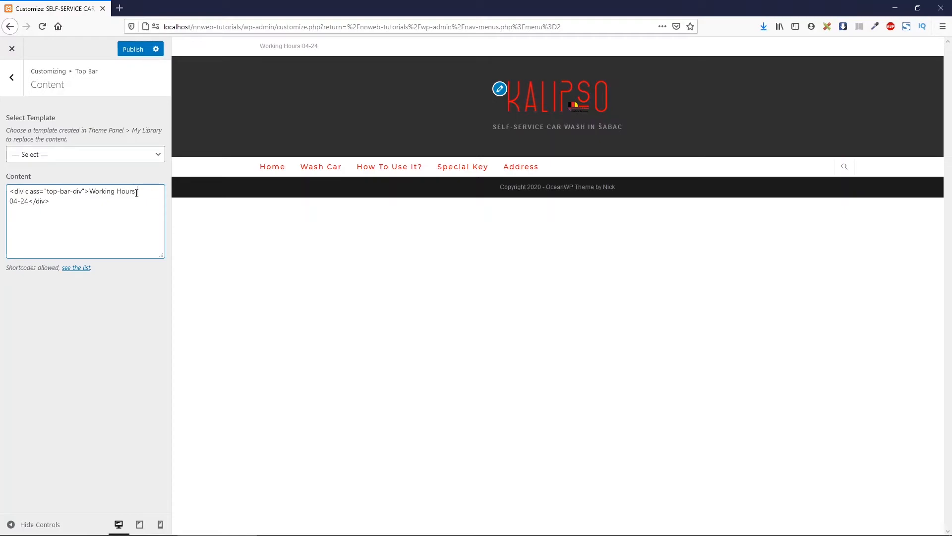
- Copy the top-bar-div class name from the top bar content and start a .top-bar-div rule in the custom CSS code
drag(46, 192, 85, 192)
key(ctrl+c)
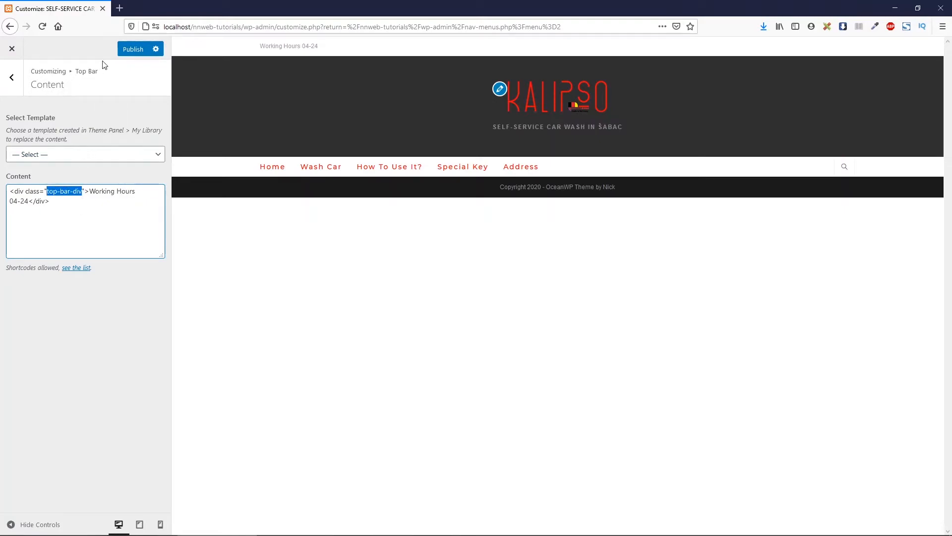
click(11, 78)
click(11, 78)
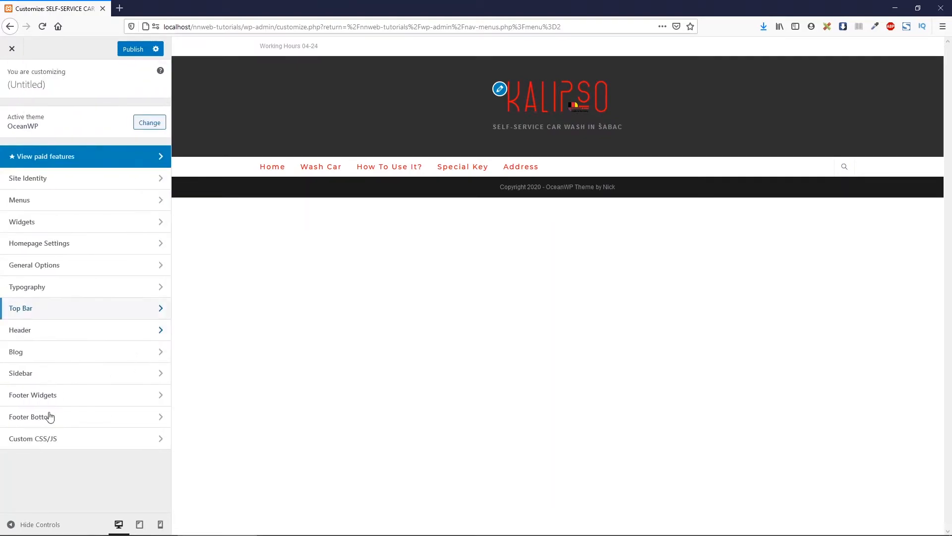
click(47, 442)
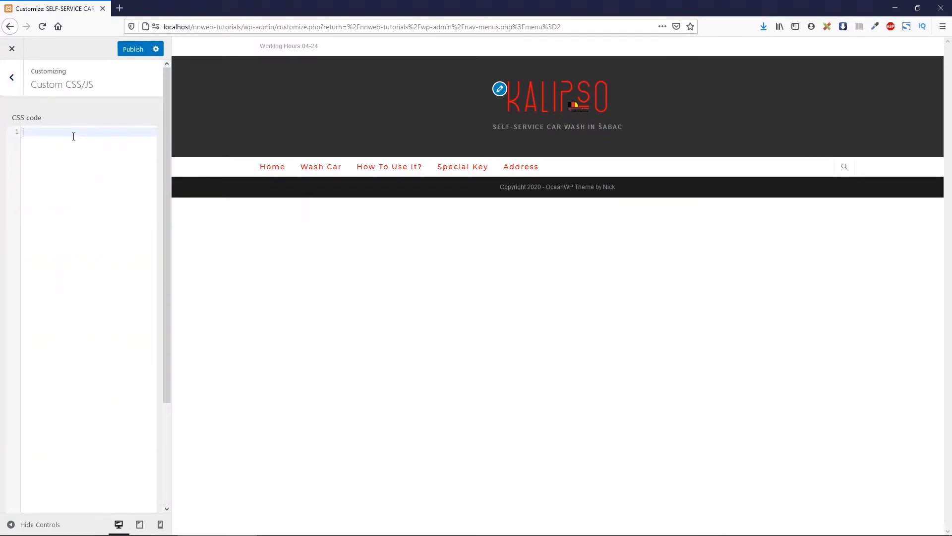
text(.)
key(ctrl+v)
key(Return)
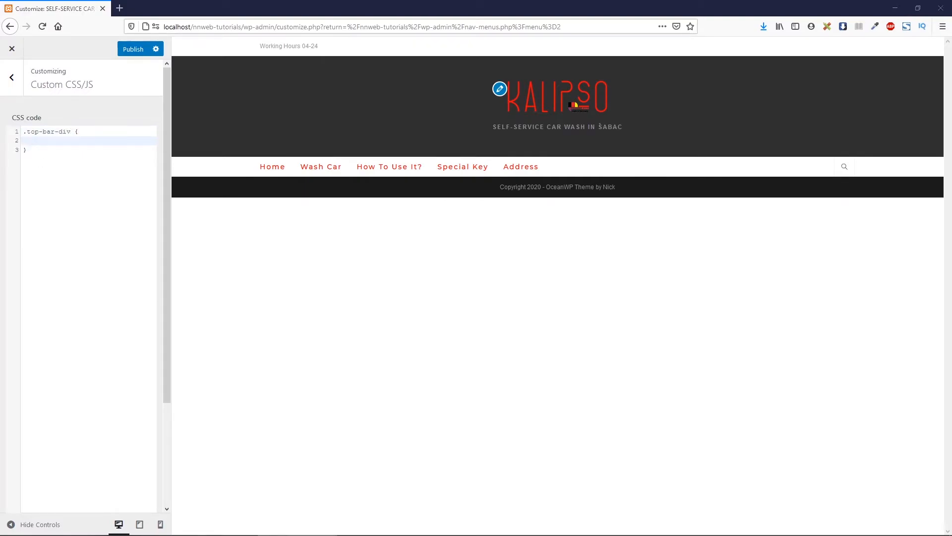
- Give the .top-bar-div rule font-family 'Montserrat', sans-serif, color #333 and font-weight 300, and publish the changes
text(font-family: 'Montserrat', sans-serif;   color: #333;   font-weight: 300;)
click(67, 191)
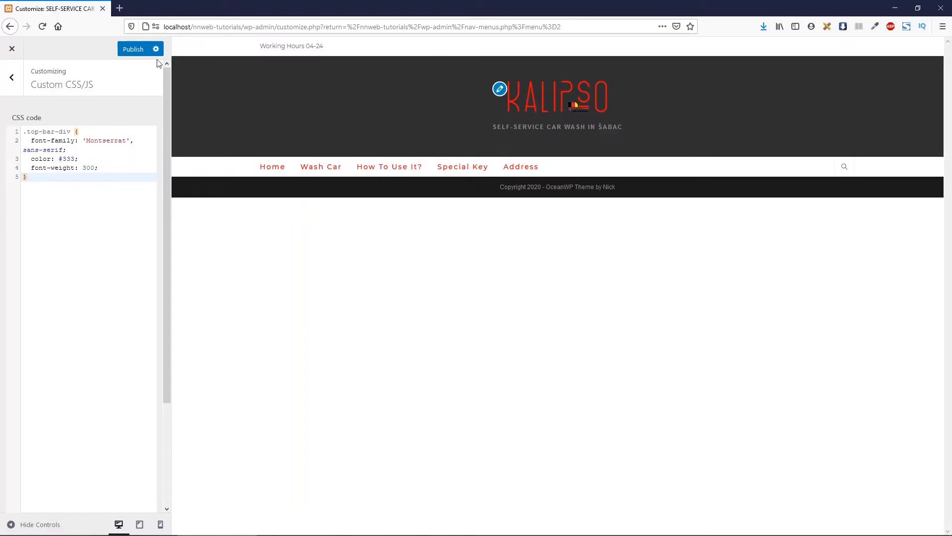
click(139, 50)
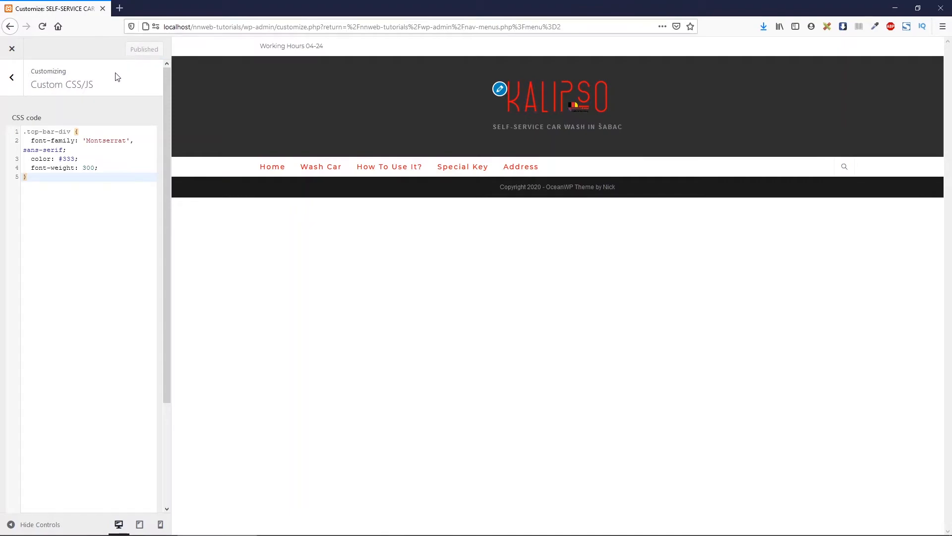
- Open the top bar's social settings in the customizer and check the social icons in the Photoshop design
click(10, 86)
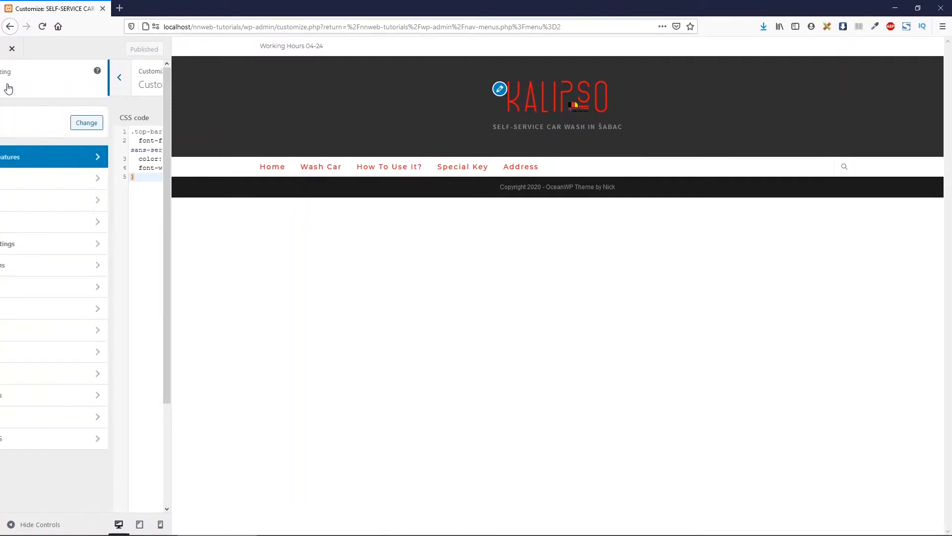
click(55, 315)
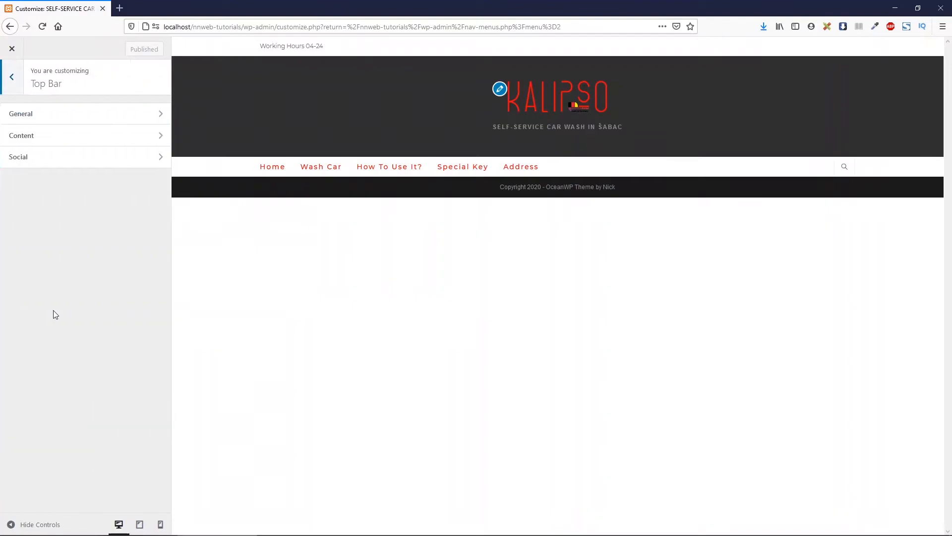
click(69, 165)
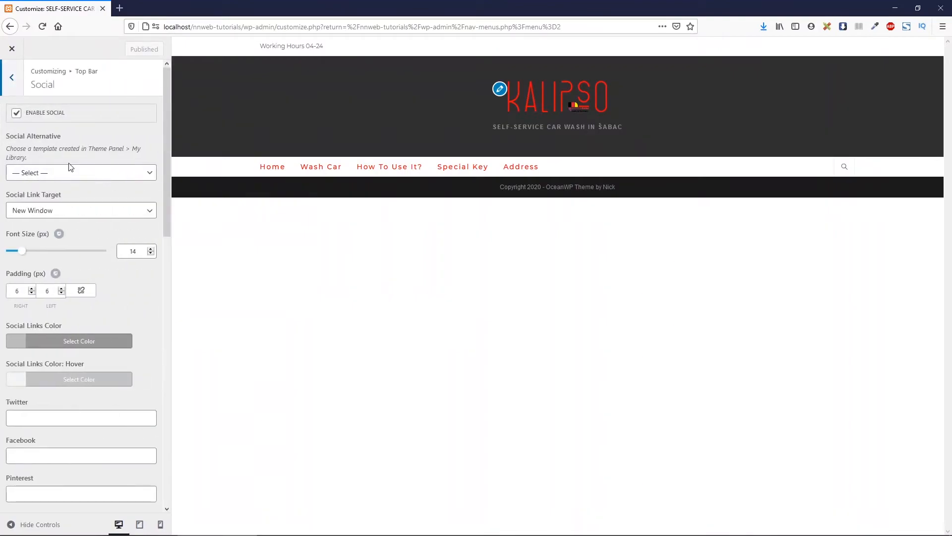
scroll(79, 269, down, 3)
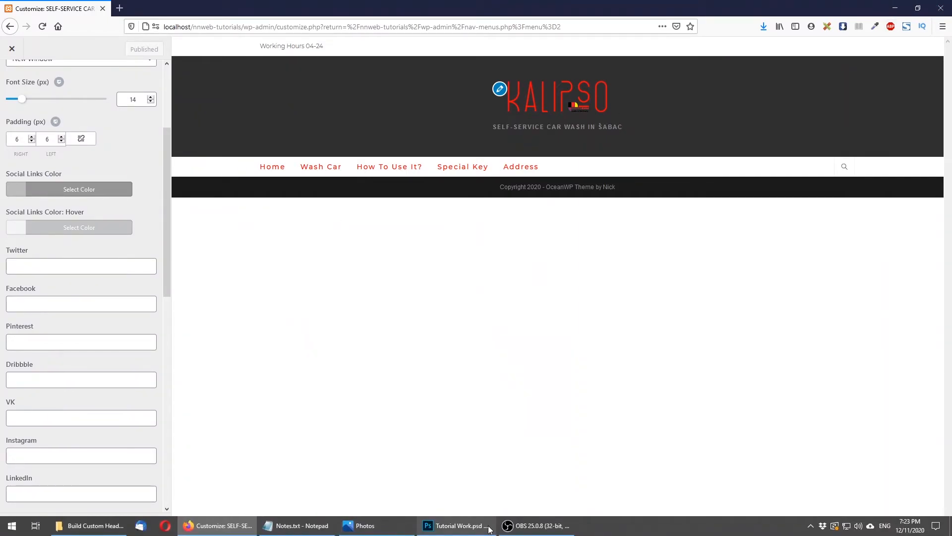
click(479, 528)
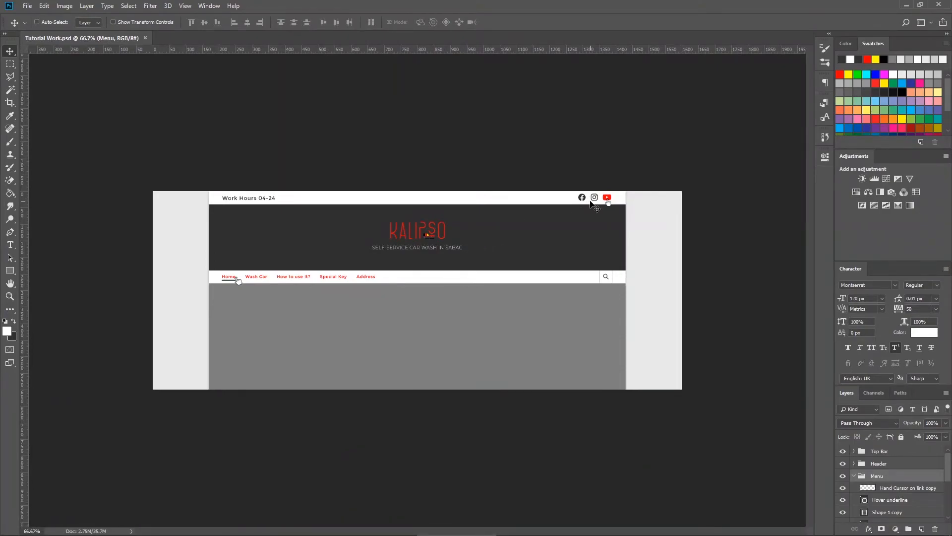
click(906, 5)
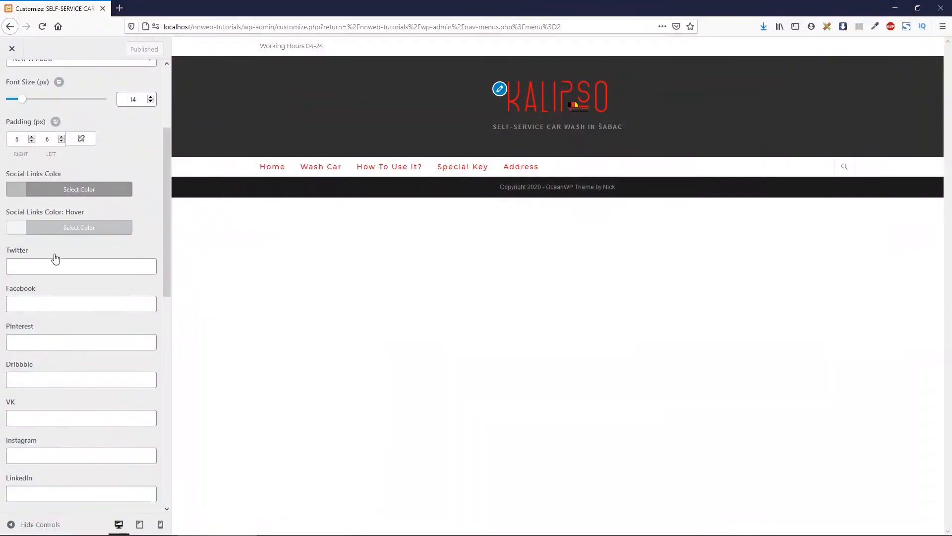
- Enter # as the placeholder link for Facebook, Instagram and YouTube in the top bar's social settings
click(52, 304)
text(#)
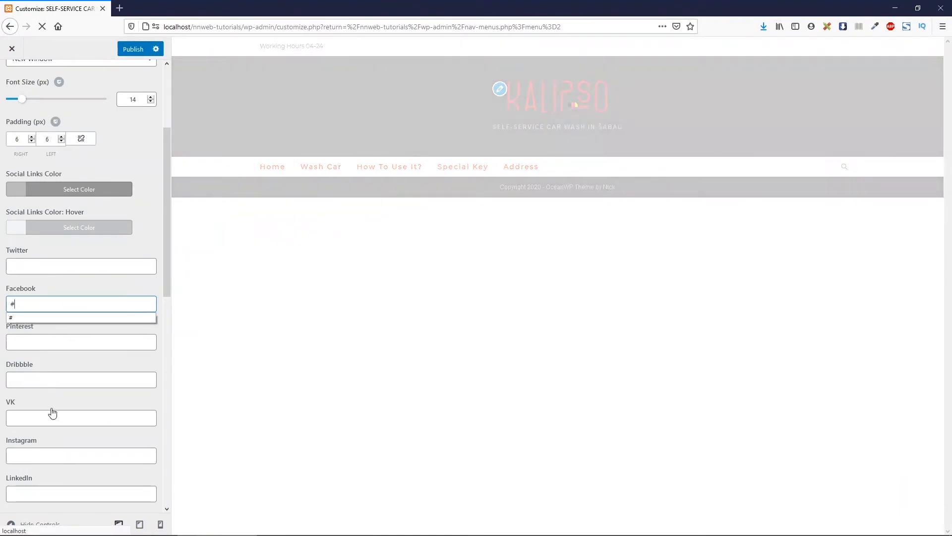
click(59, 453)
text(#)
scroll(58, 429, down, 5)
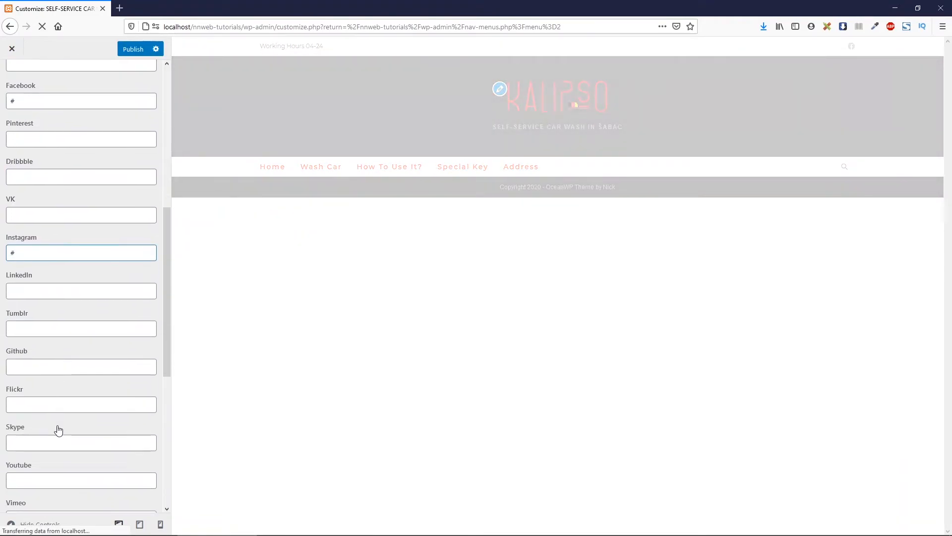
scroll(53, 357, up, 2)
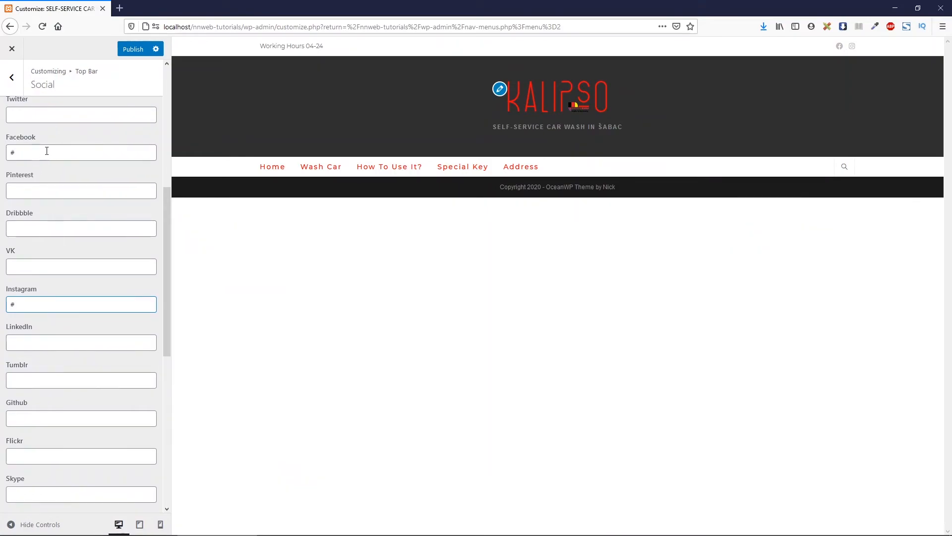
scroll(52, 163, down, 4)
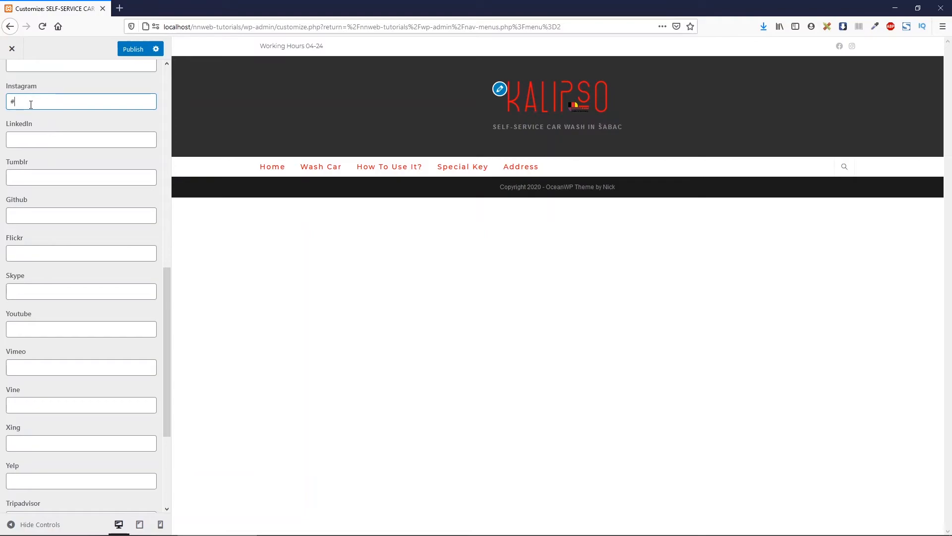
scroll(49, 297, down, 4)
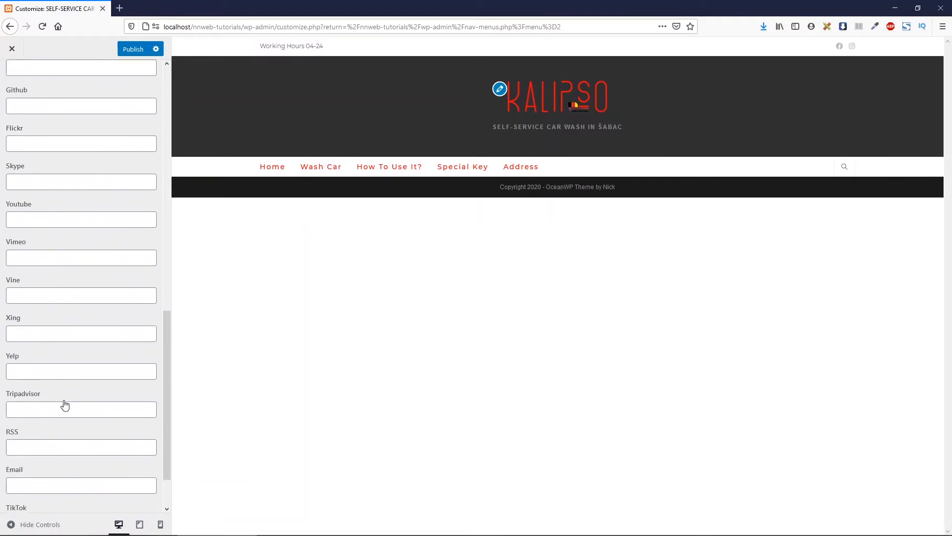
click(47, 160)
text(#)
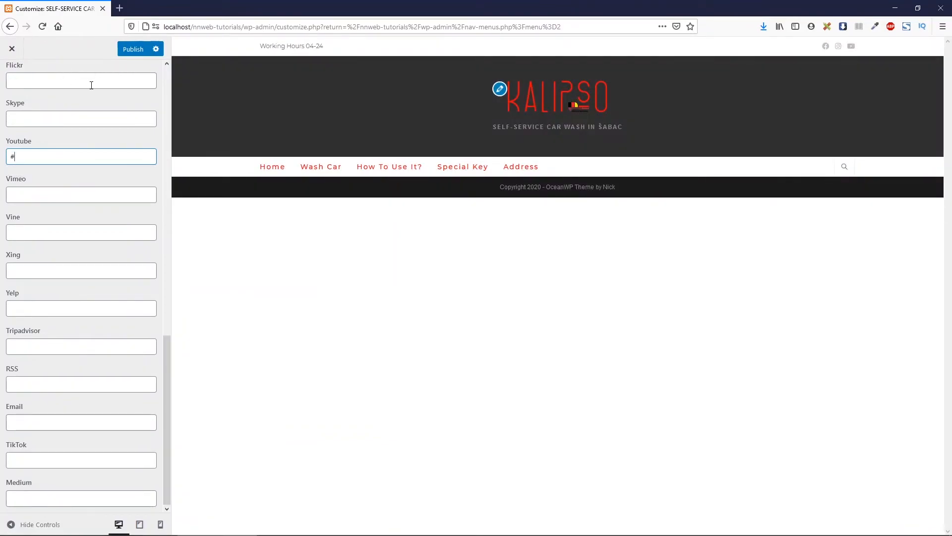
- Set the top bar's social links color to #303030
scroll(91, 89, up, 3)
scroll(97, 223, up, 10)
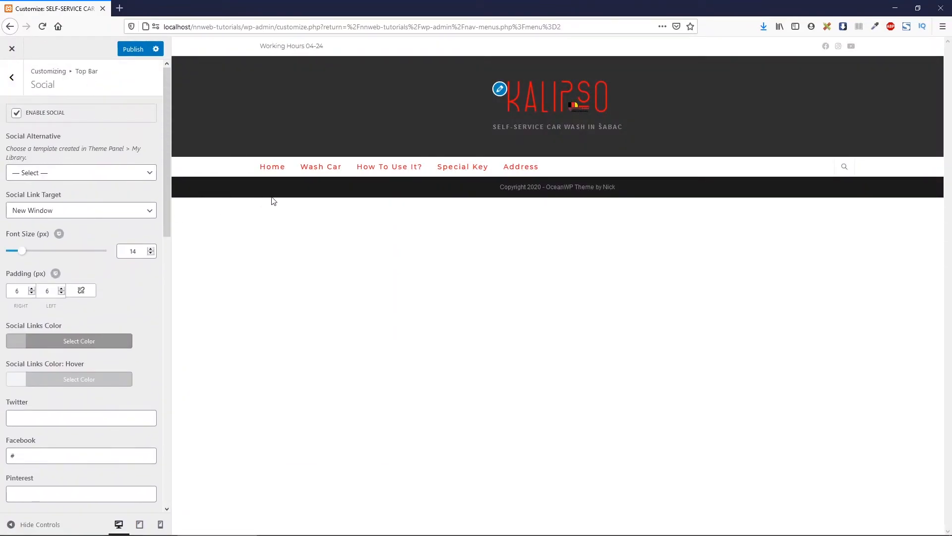
click(50, 345)
drag(34, 362, 15, 365)
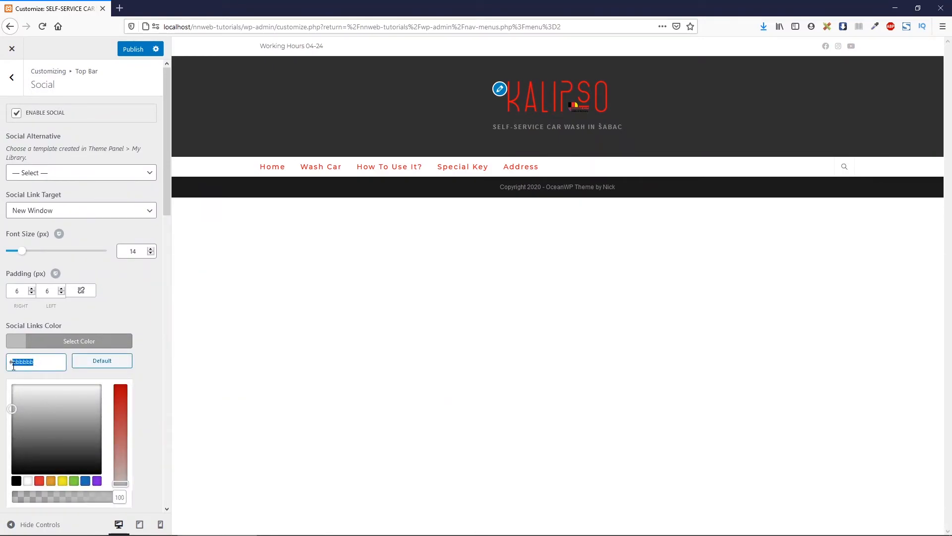
text(303030)
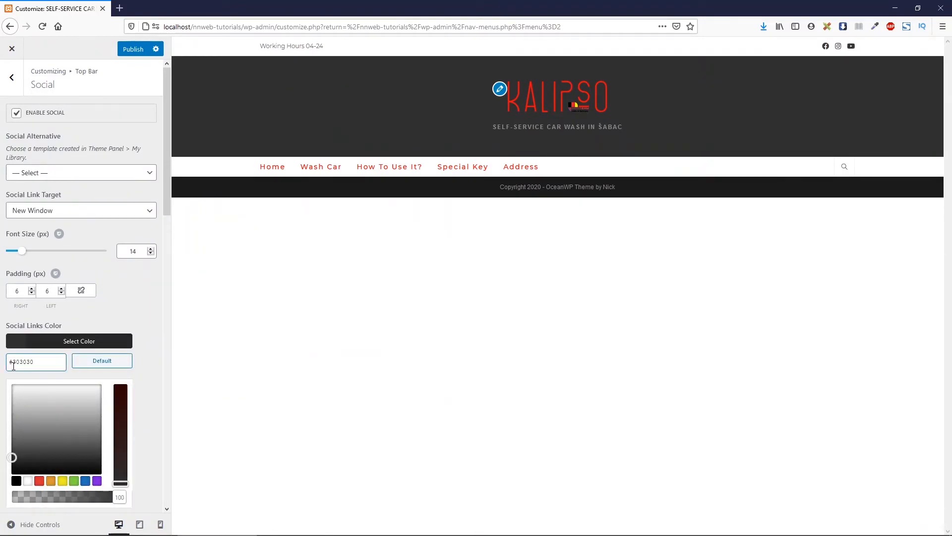
click(76, 341)
- Set the hover color of the top bar's social links to #ff0606 and publish the changes
click(71, 383)
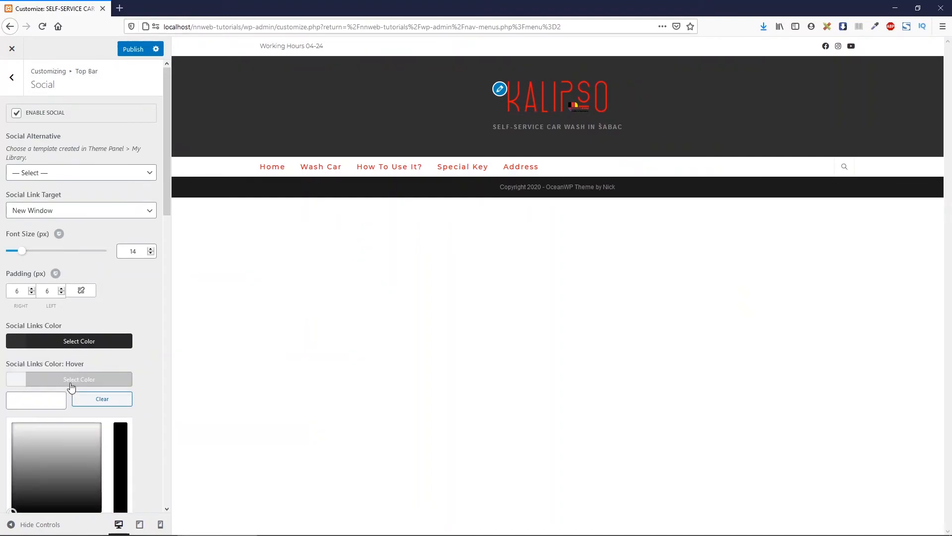
click(51, 398)
text(#ff0606)
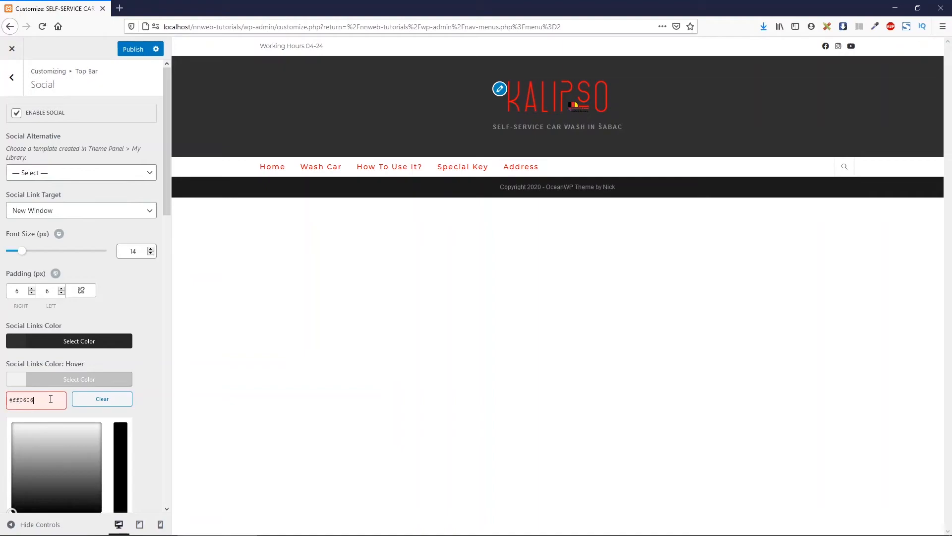
click(74, 386)
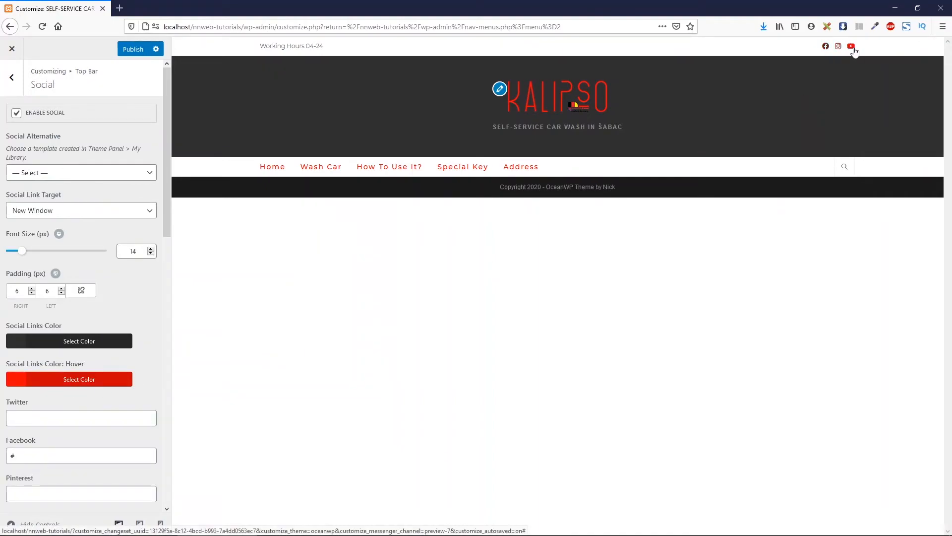
click(126, 48)
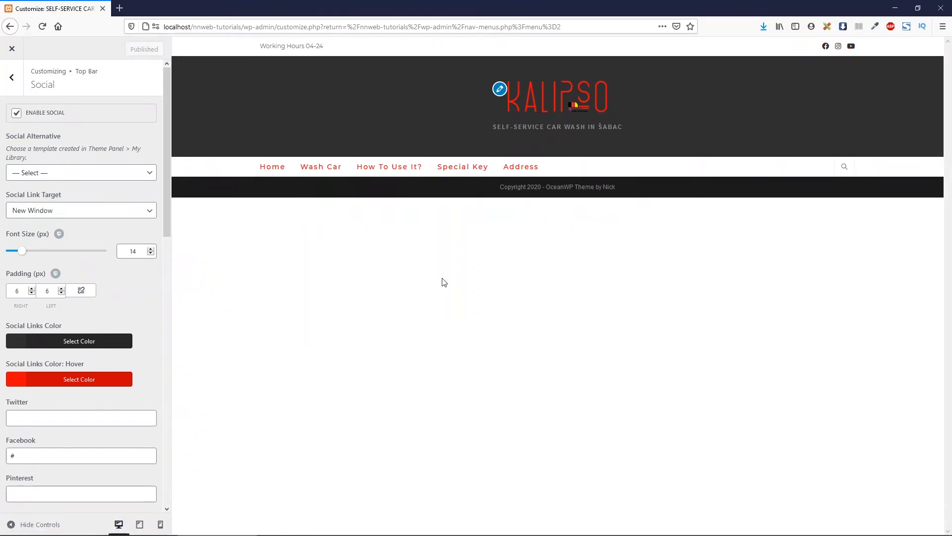
- Leave the customizer, view the live site and compare its header with the Photoshop design
click(12, 48)
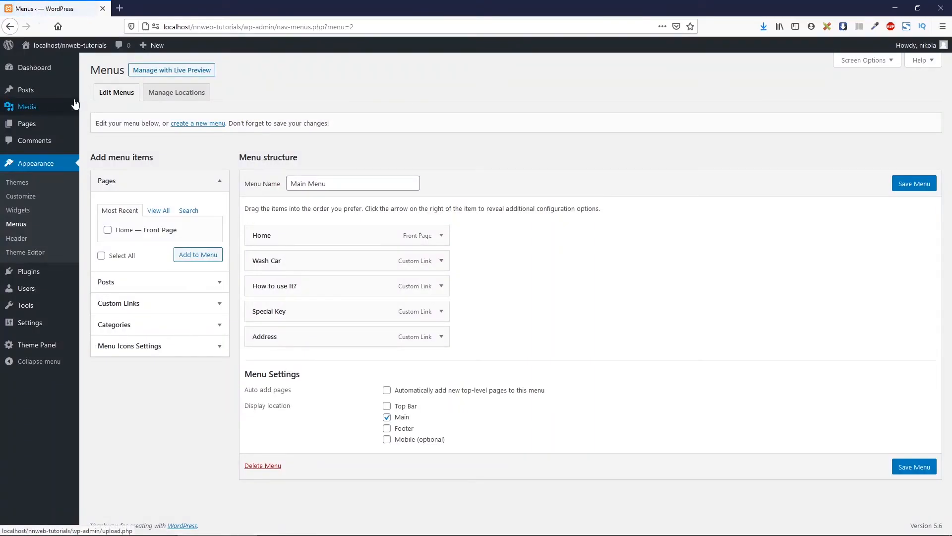
mouse_move(52, 73)
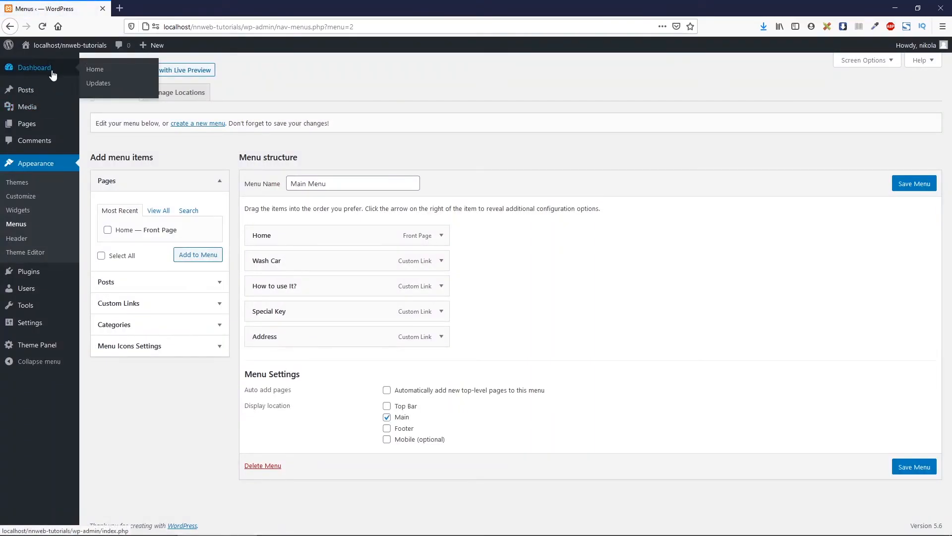
click(44, 61)
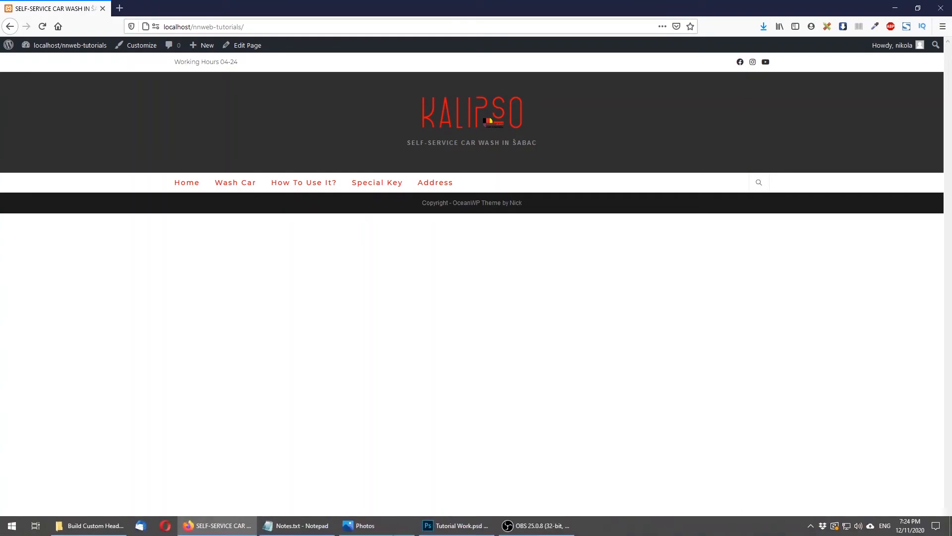
click(436, 526)
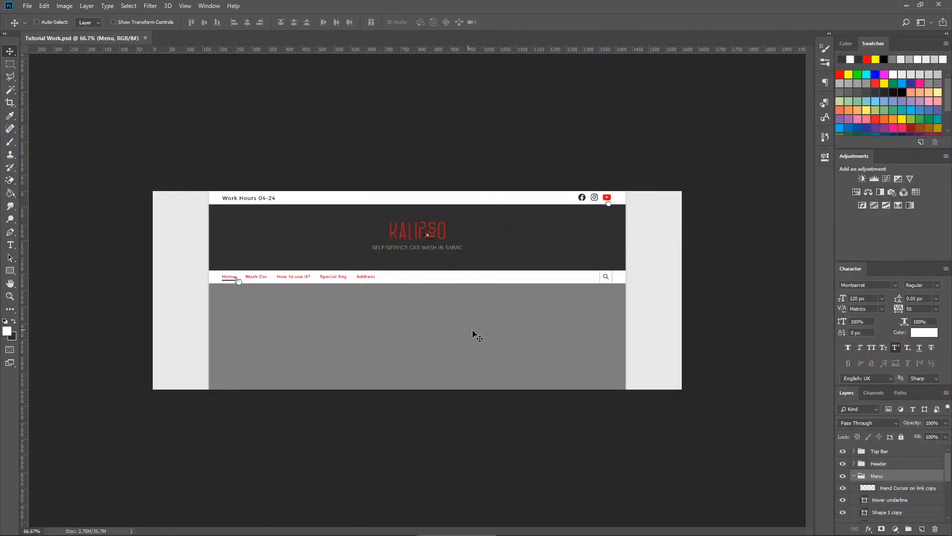
click(906, 5)
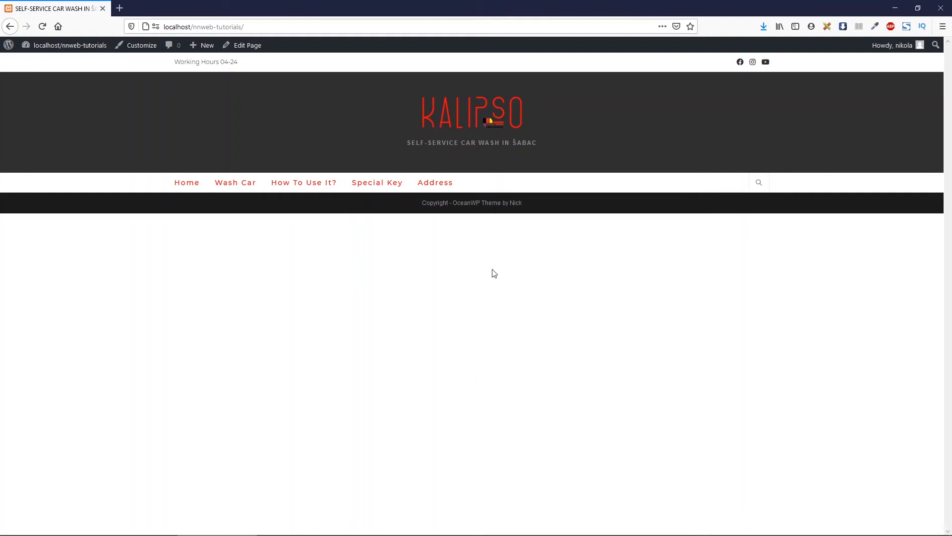
- Open the live page in the browser's responsive design mode and narrow the preview to about 647 px
right_click(510, 293)
click(560, 418)
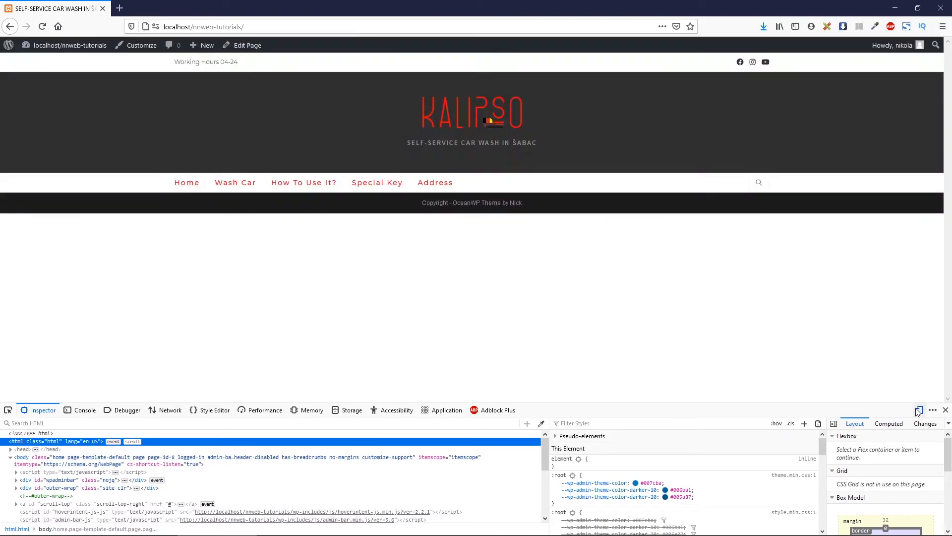
click(918, 410)
drag(921, 201, 635, 230)
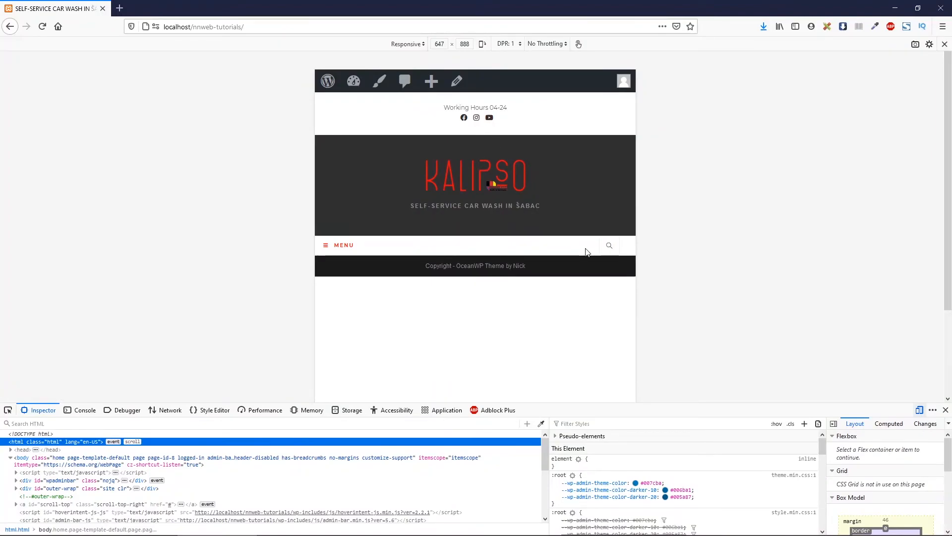
- Expand and collapse the mobile menu to examine its items, then widen the preview to about 1527 px
click(328, 249)
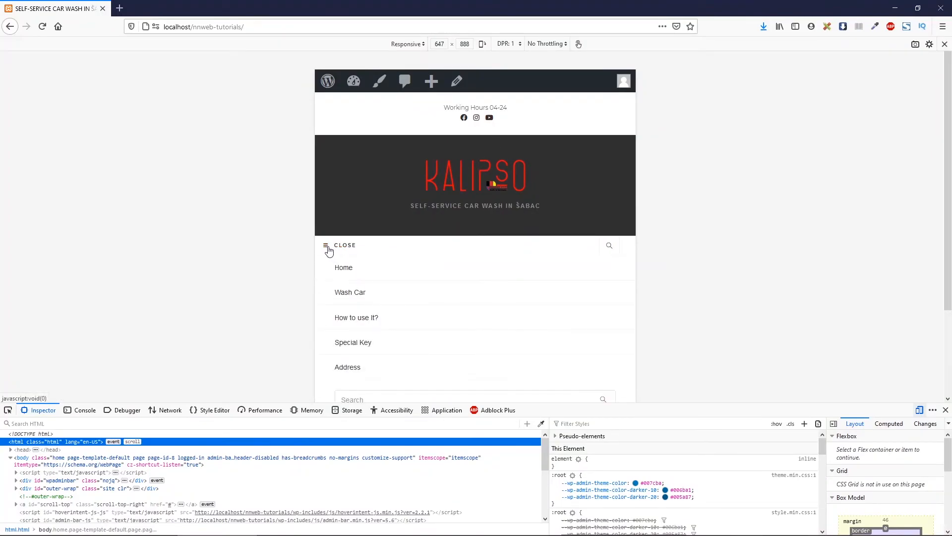
scroll(351, 240, down, 2)
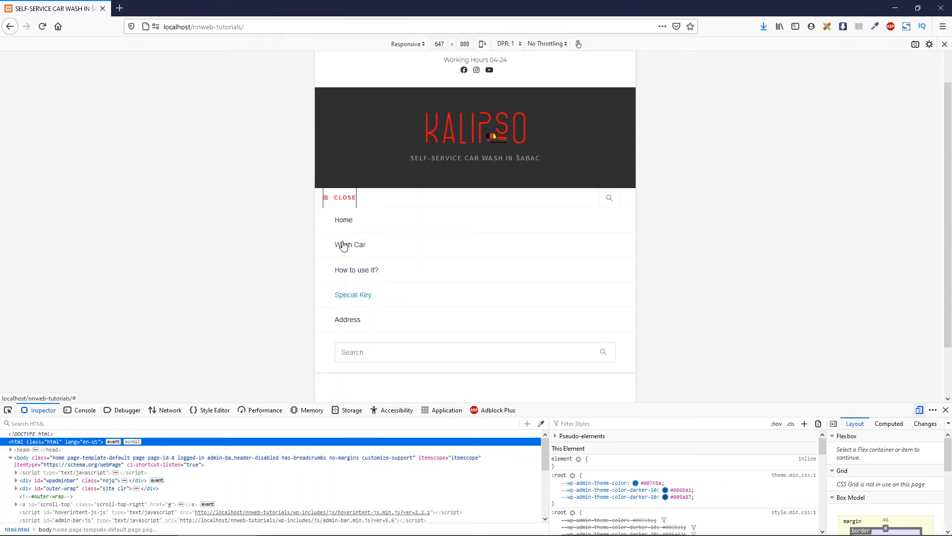
click(332, 198)
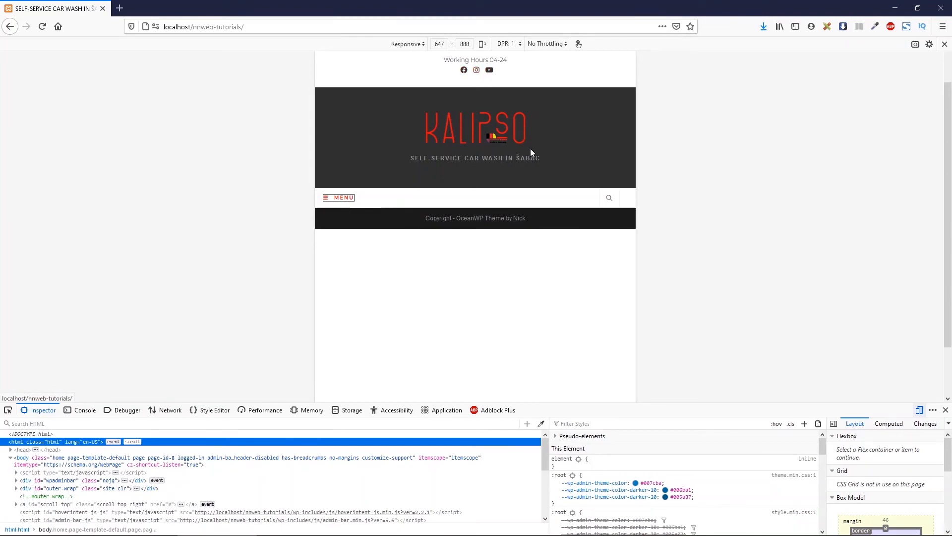
drag(636, 305, 854, 301)
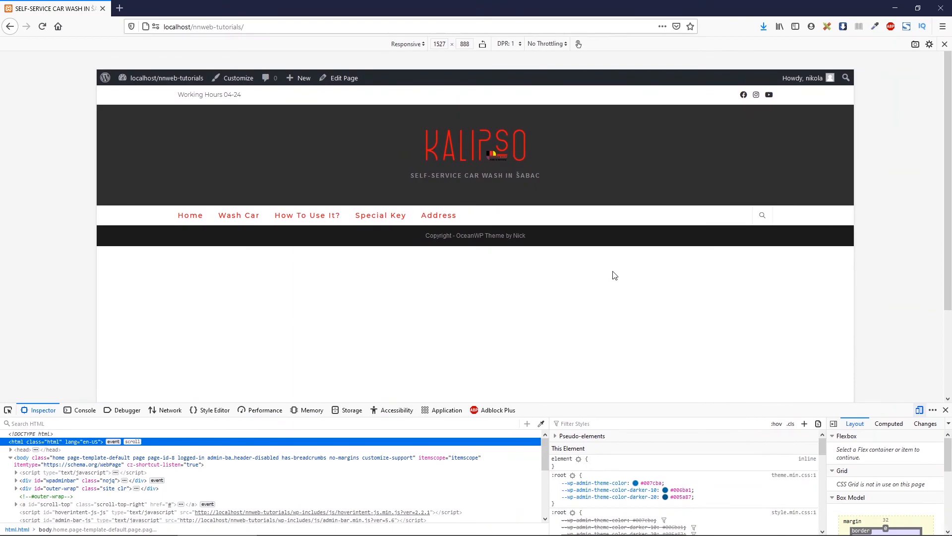